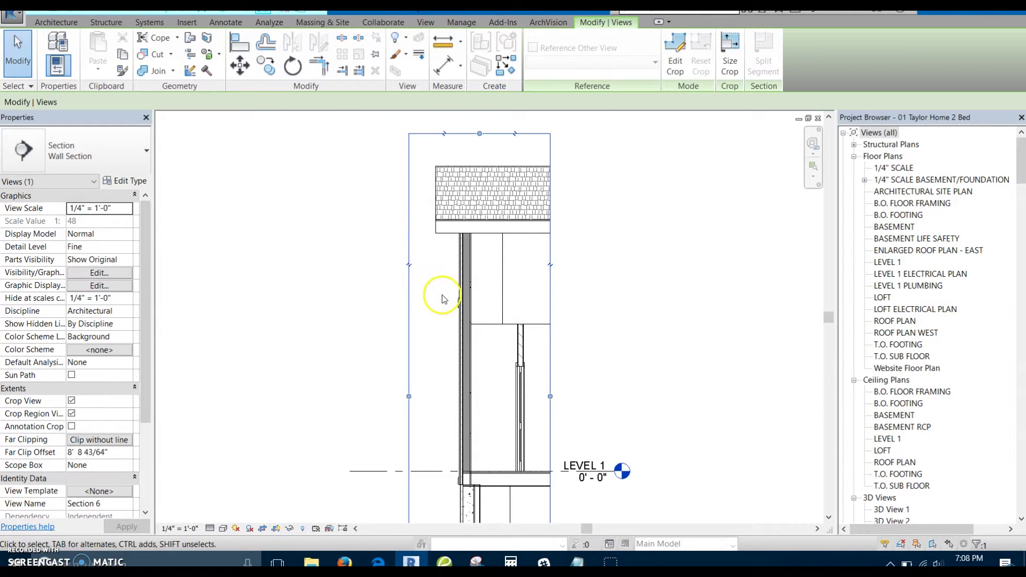
middle_click_drag(443, 295, 433, 276)
scroll(418, 228, "up", 2)
mouse_move(425, 232)
middle_mouse_down()
mouse_move(419, 254)
mouse_move(414, 240)
middle_mouse_up()
scroll(416, 252, "down", 2)
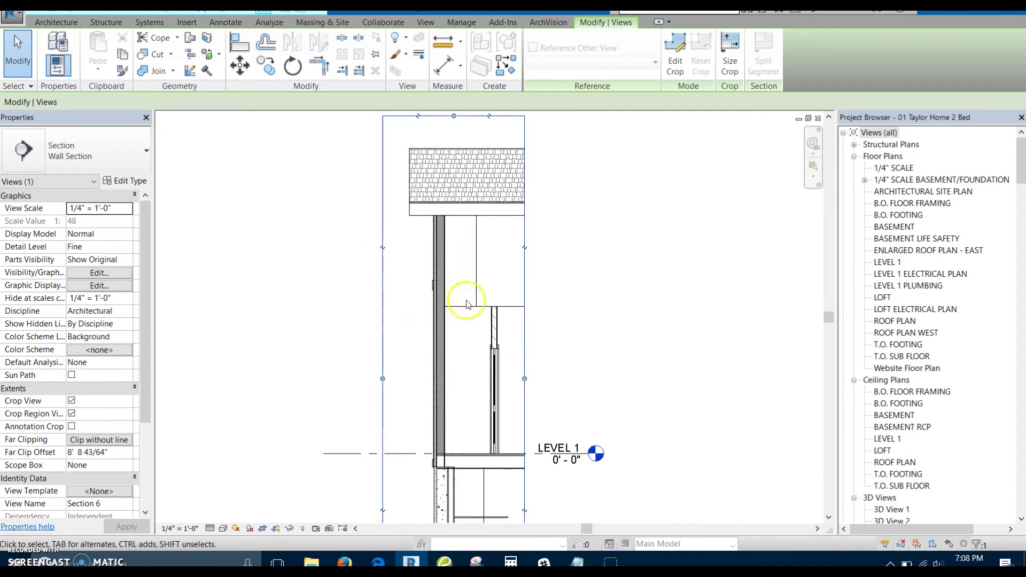
middle_click_drag(505, 259, 512, 309)
scroll(522, 248, "down", 2)
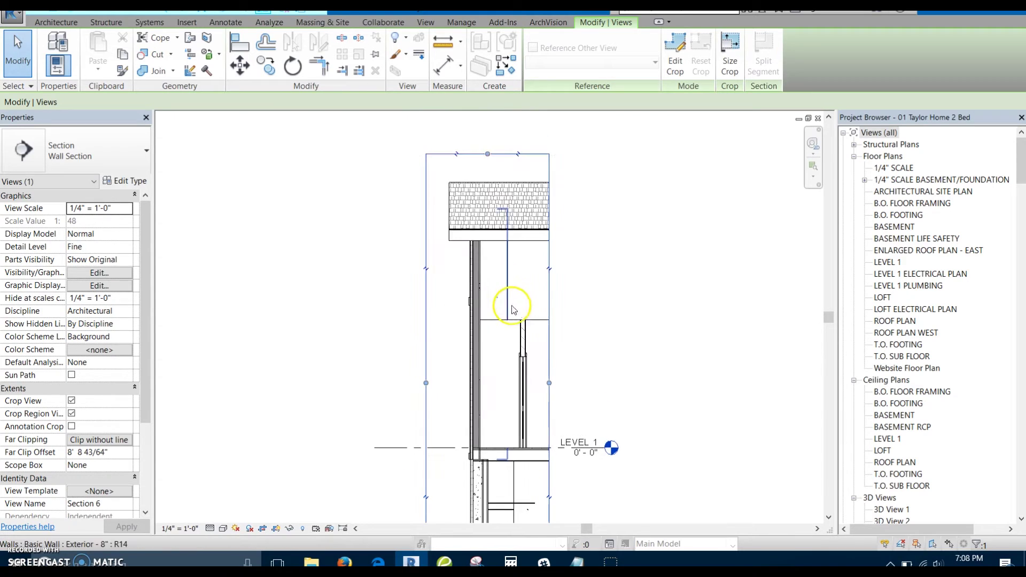
middle_click_drag(484, 404, 482, 349)
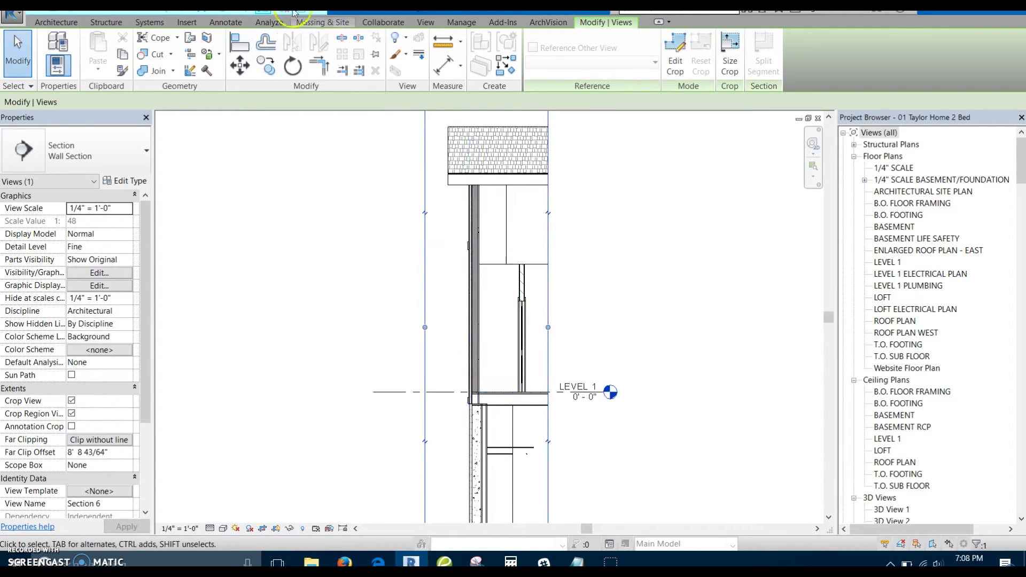
Step: Create a callout around the junction of the exterior wall, floor and foundation wall at LEVEL 1 in the wall section
left_click(421, 24)
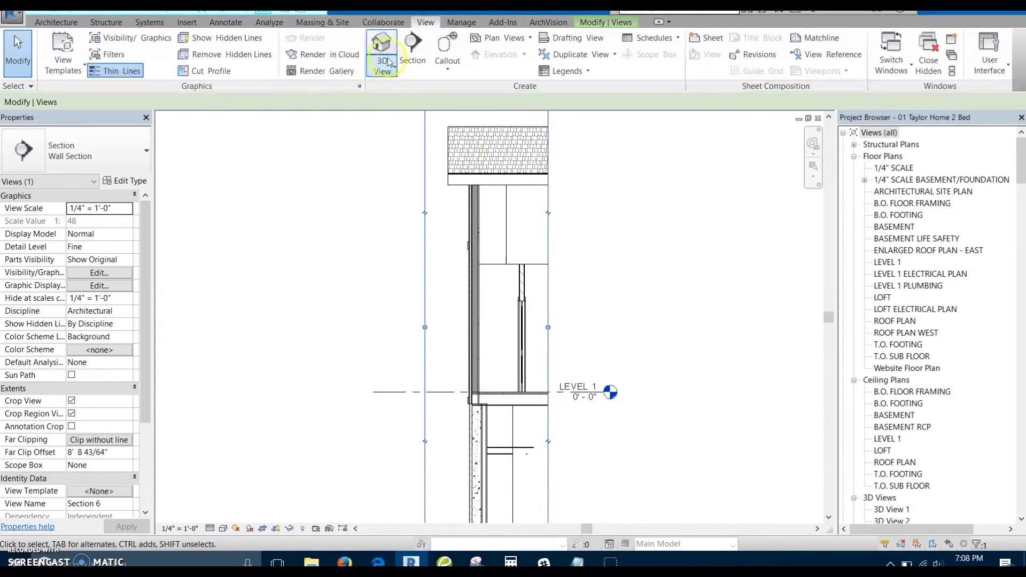
left_click(431, 51)
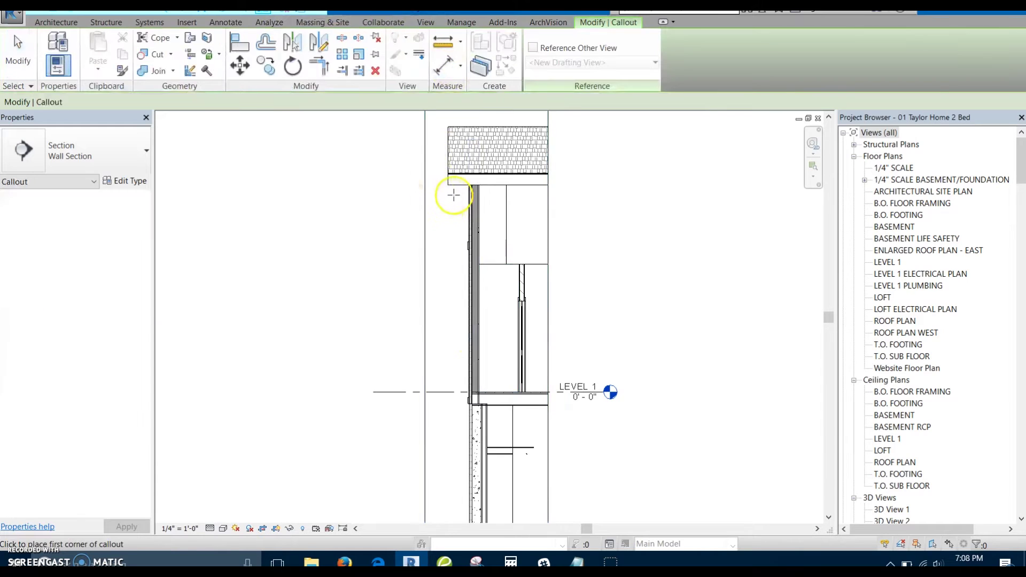
middle_click_drag(453, 195, 427, 207)
middle_click_drag(415, 297, 394, 211)
scroll(429, 323, "up", 2)
middle_click_drag(415, 326, 391, 289)
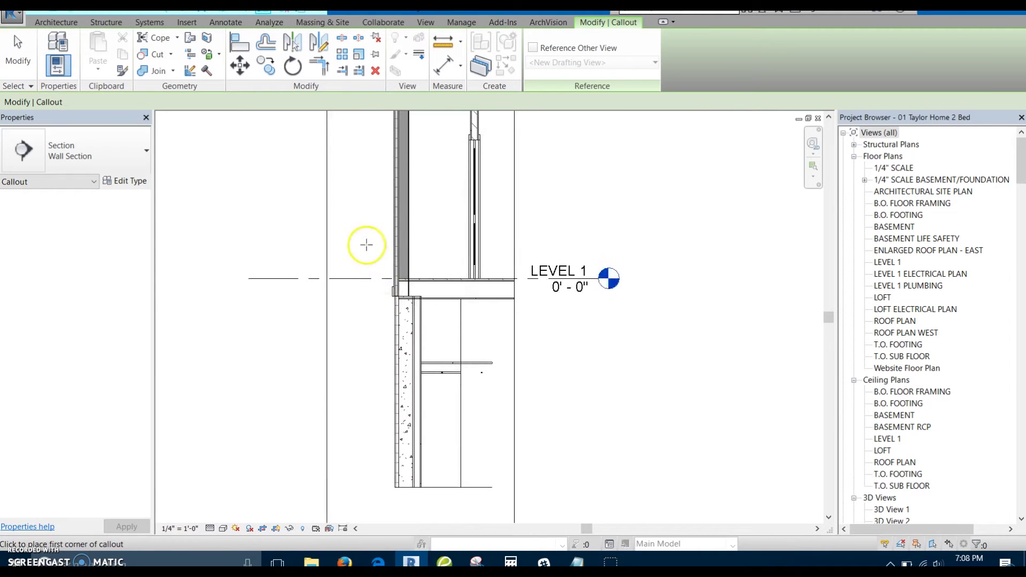
left_click(451, 317)
left_click(451, 289)
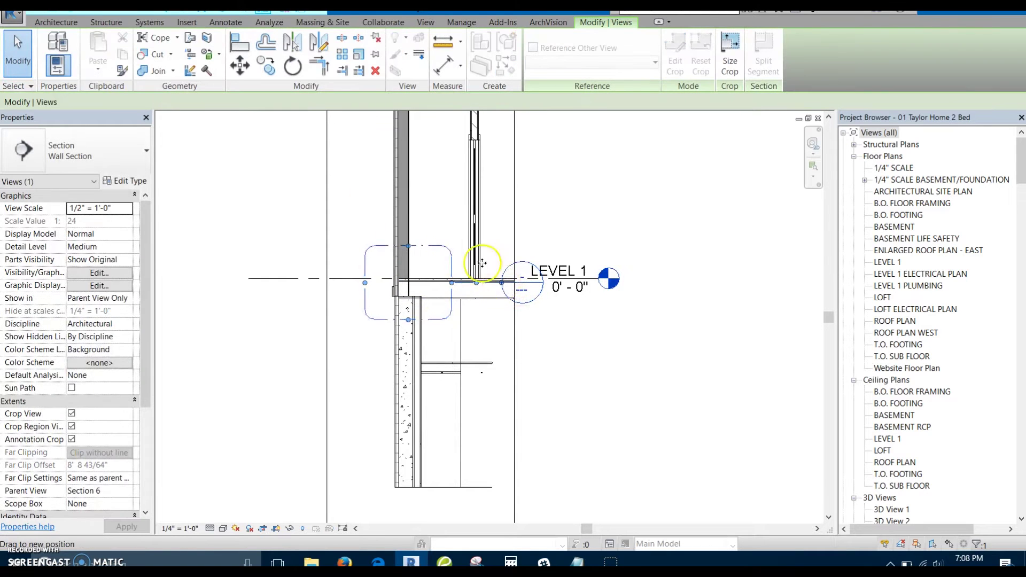
Step: Open the new callout's view and lower the upper edge of its crop region closer to the LEVEL 1 floor
double_click(323, 202)
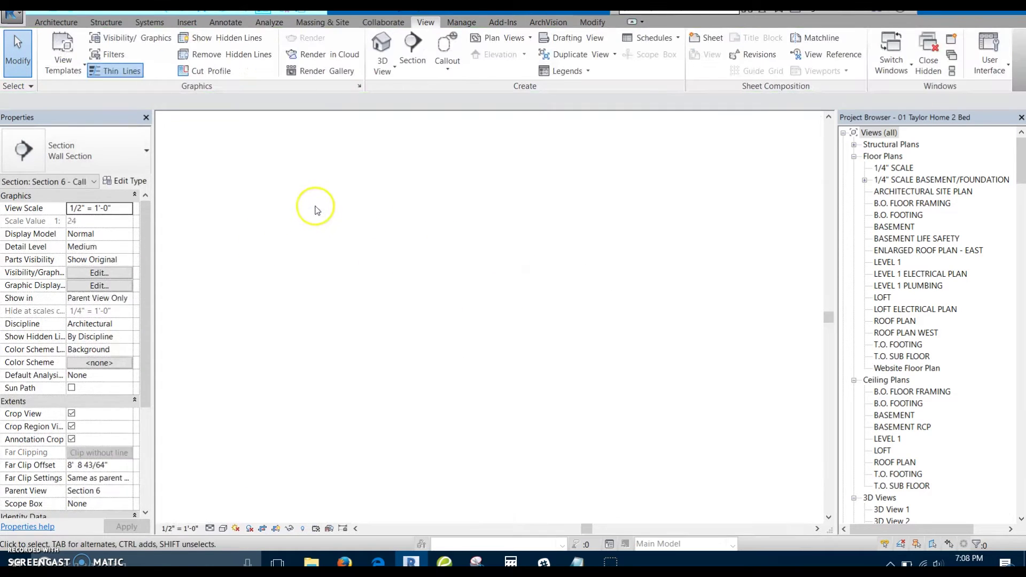
scroll(373, 335, "up", 3)
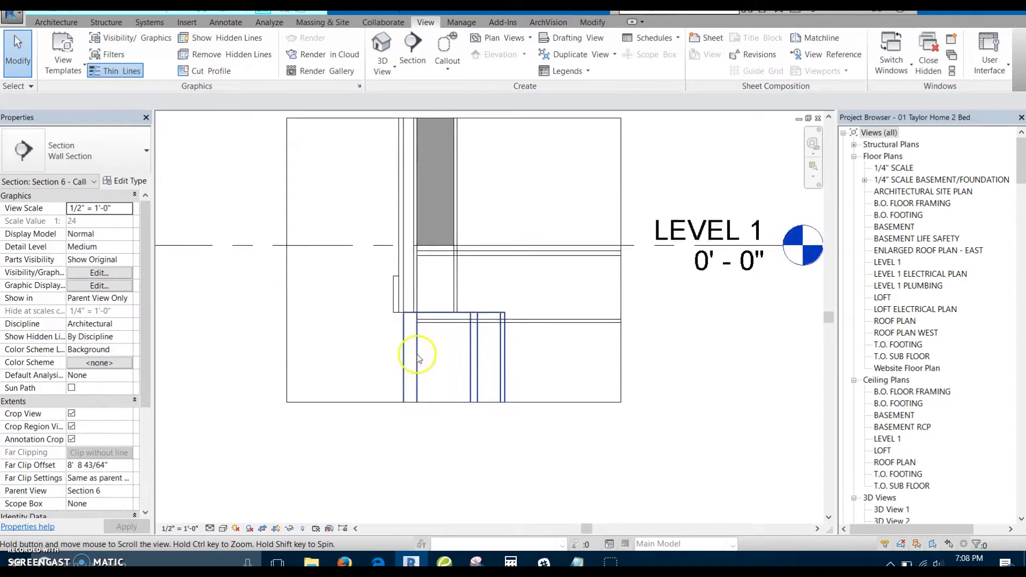
left_click(431, 157)
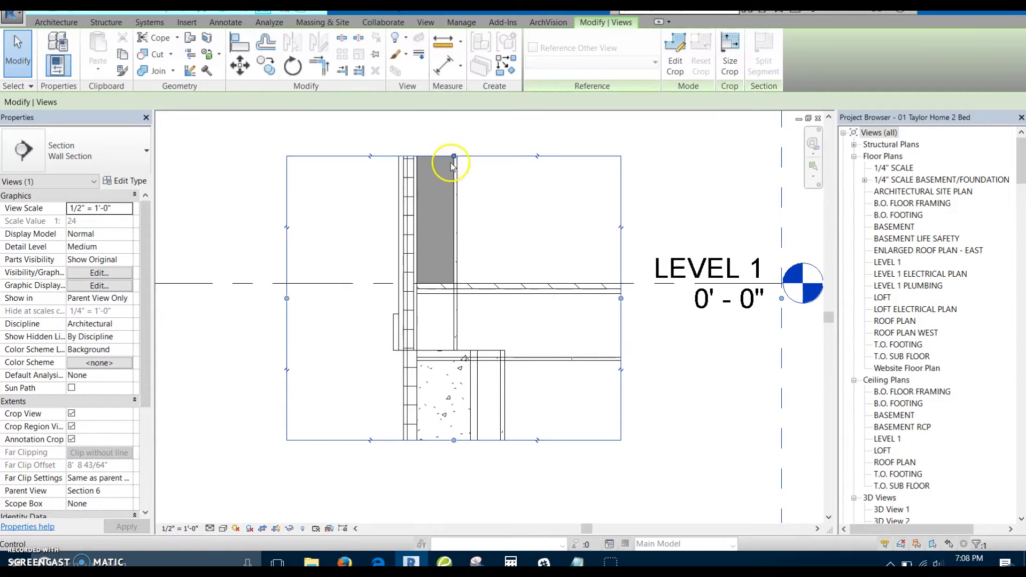
left_click_drag(435, 161, 452, 230)
Step: Set the callout view's scale to 3" = 1'-0"
left_click(180, 529)
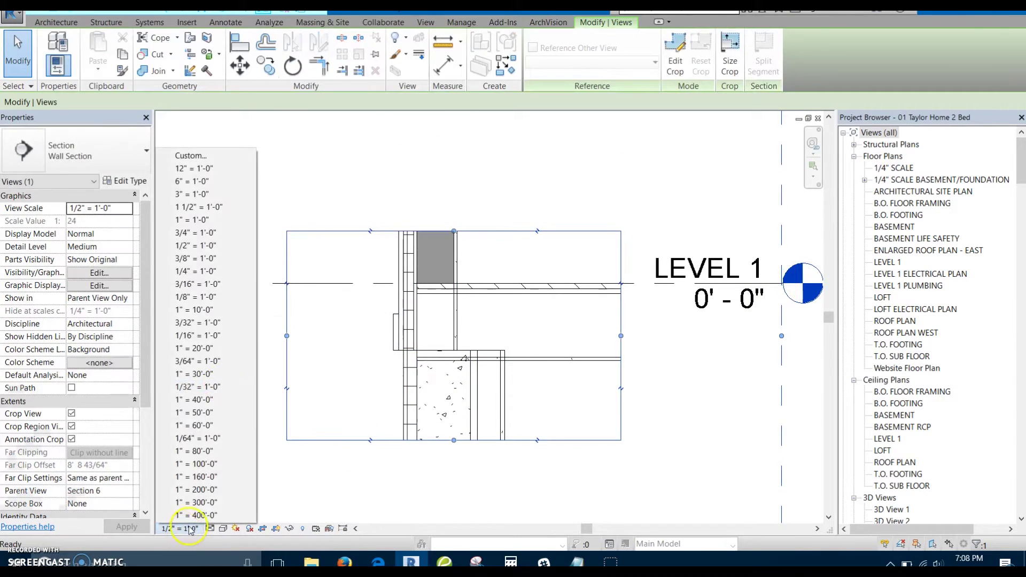
left_click(249, 194)
left_click(210, 133)
scroll(435, 320, "up", 3)
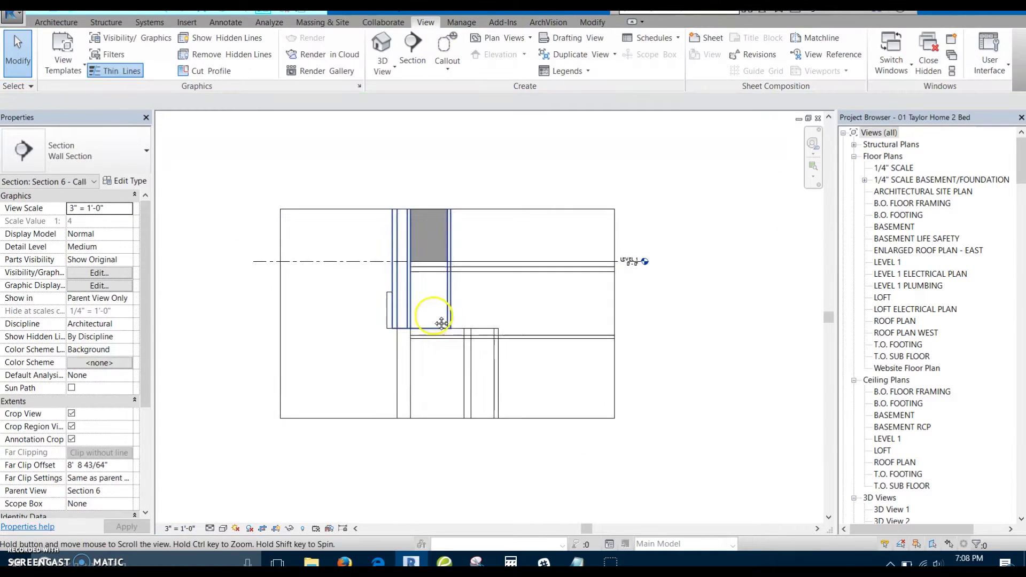
Step: Pull in the crop region's right edge slightly and set the callout view's scale to 1 1/2" = 1'-0"
left_click(661, 363)
left_click_drag(660, 302, 631, 302)
left_click(179, 529)
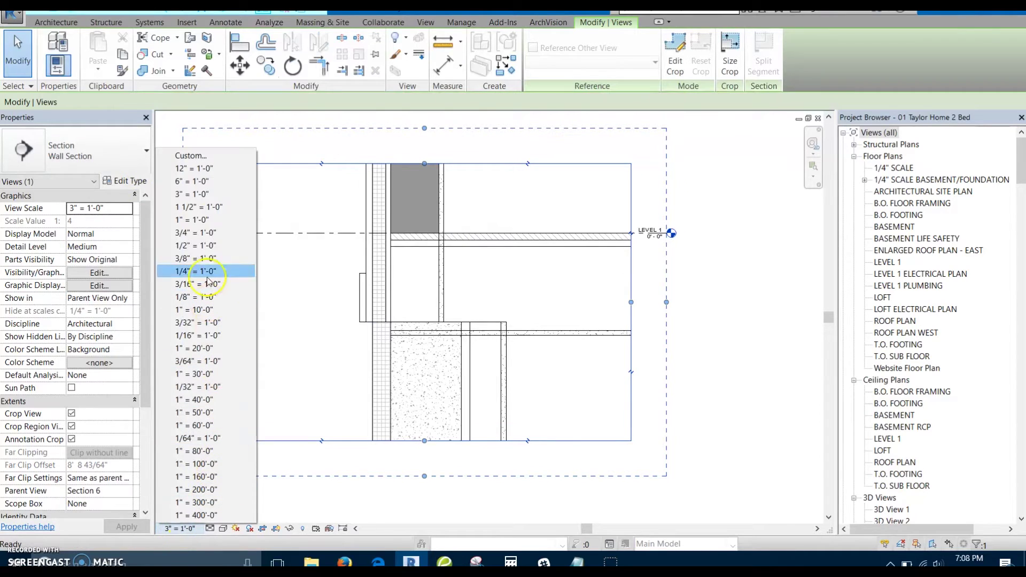
left_click(201, 207)
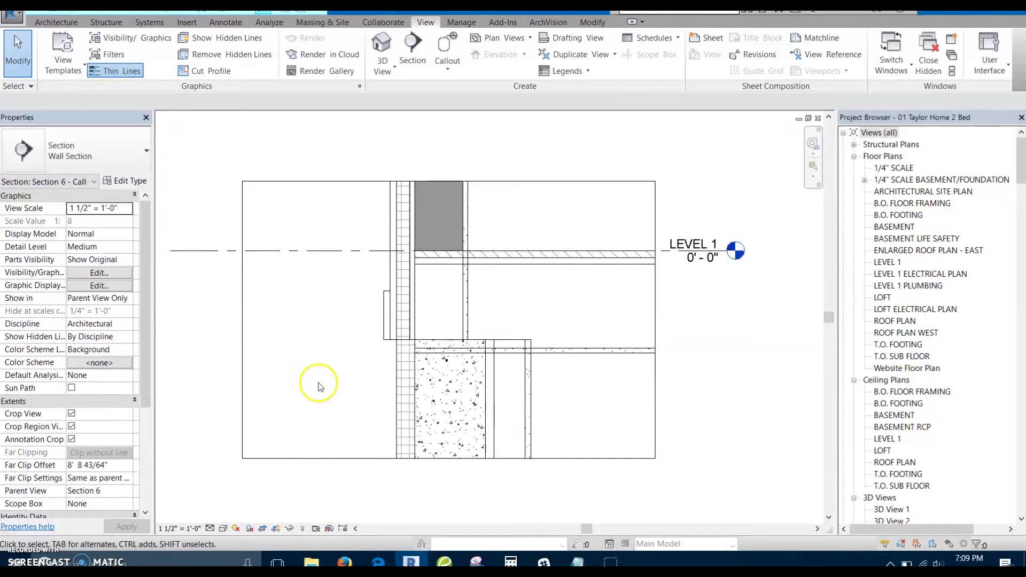
Step: Start placing a detail component using the Break Line2 type "Break Line - 1 1/2" scale"
scroll(406, 328, "up", 2)
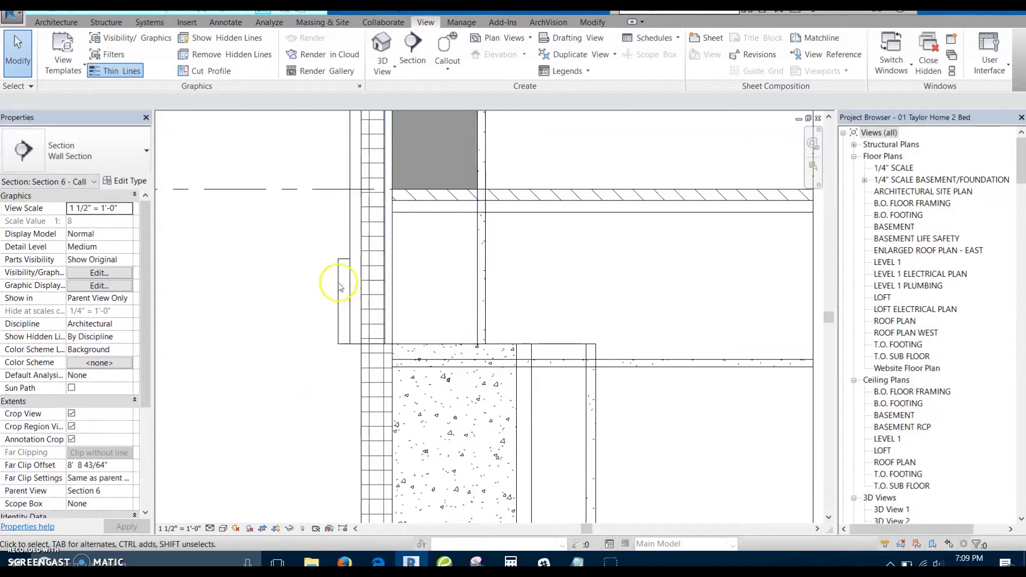
middle_click_drag(338, 287, 354, 324)
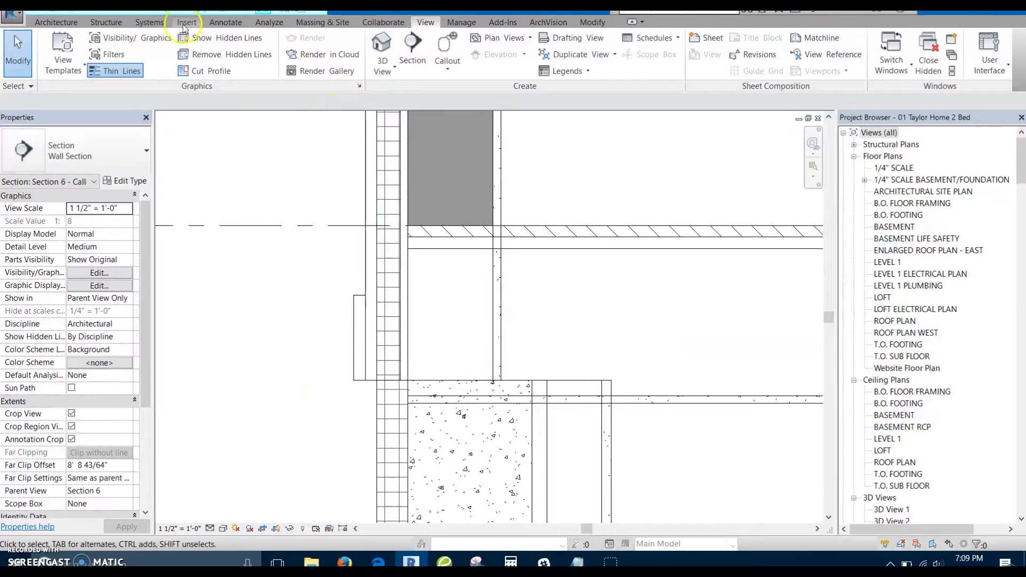
left_click(231, 28)
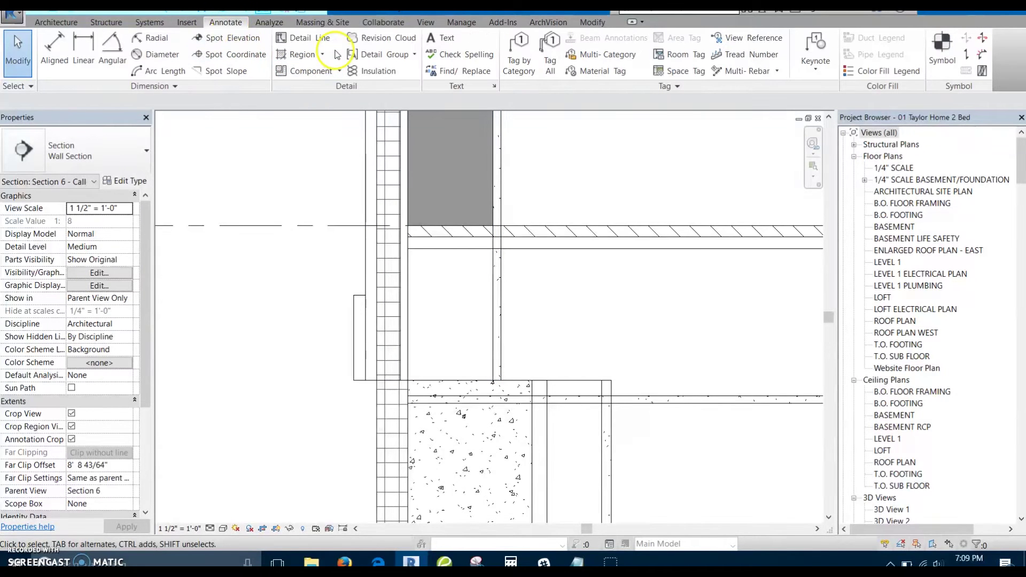
left_click(340, 74)
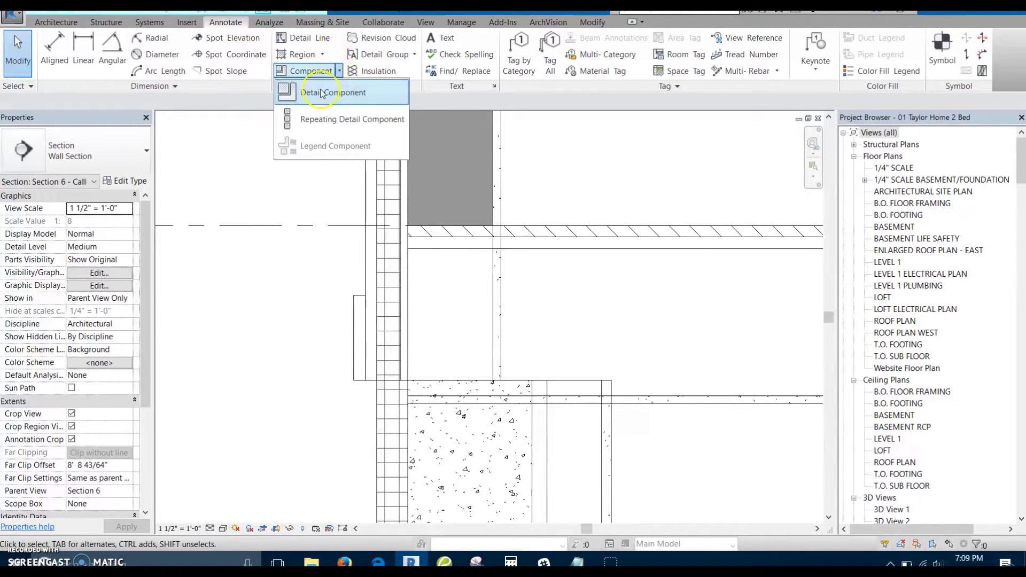
left_click(337, 92)
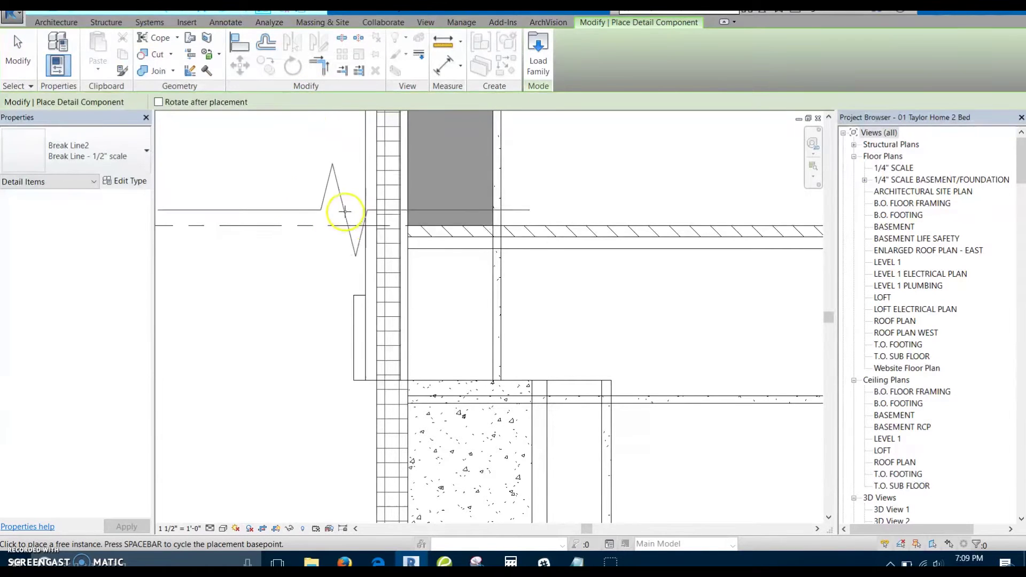
scroll(334, 230, "down", 2)
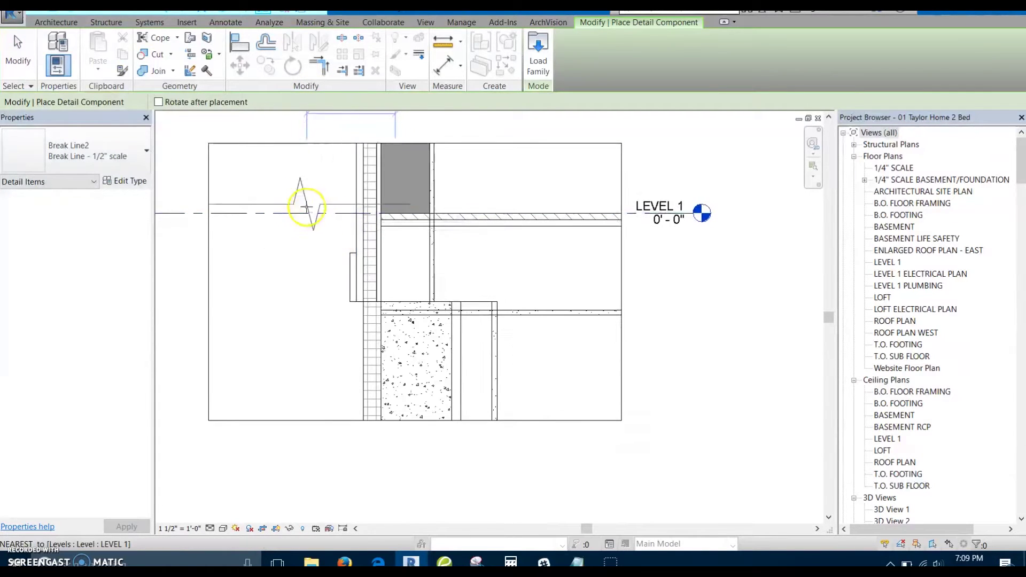
left_click(140, 155)
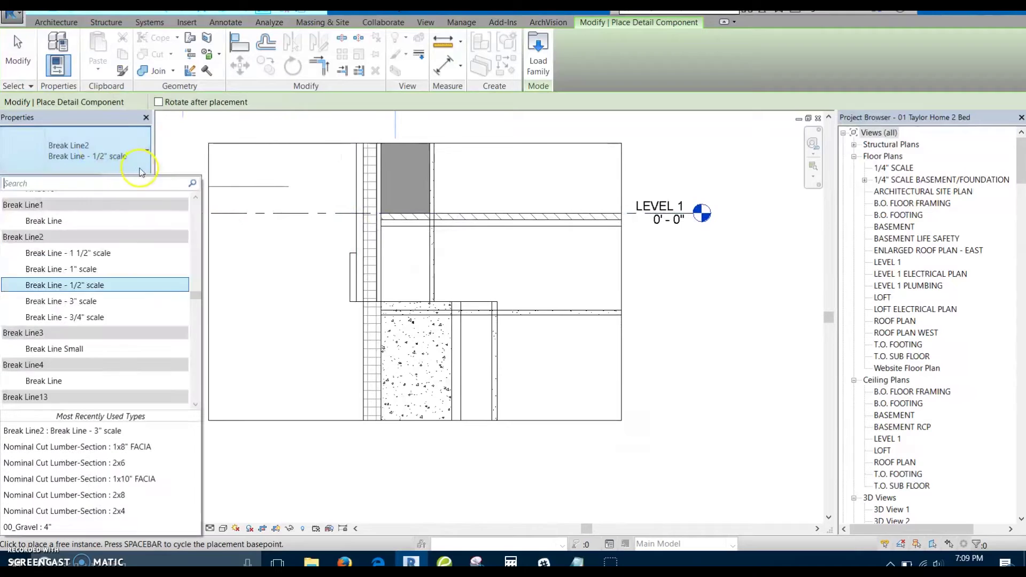
scroll(112, 291, "up", 2)
scroll(110, 293, "down", 3)
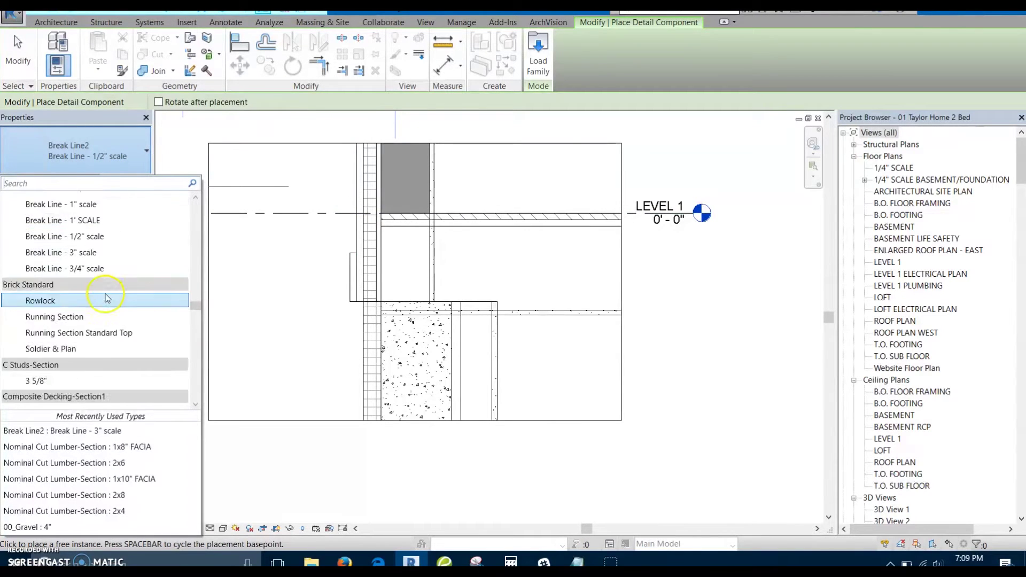
scroll(107, 299, "up", 5)
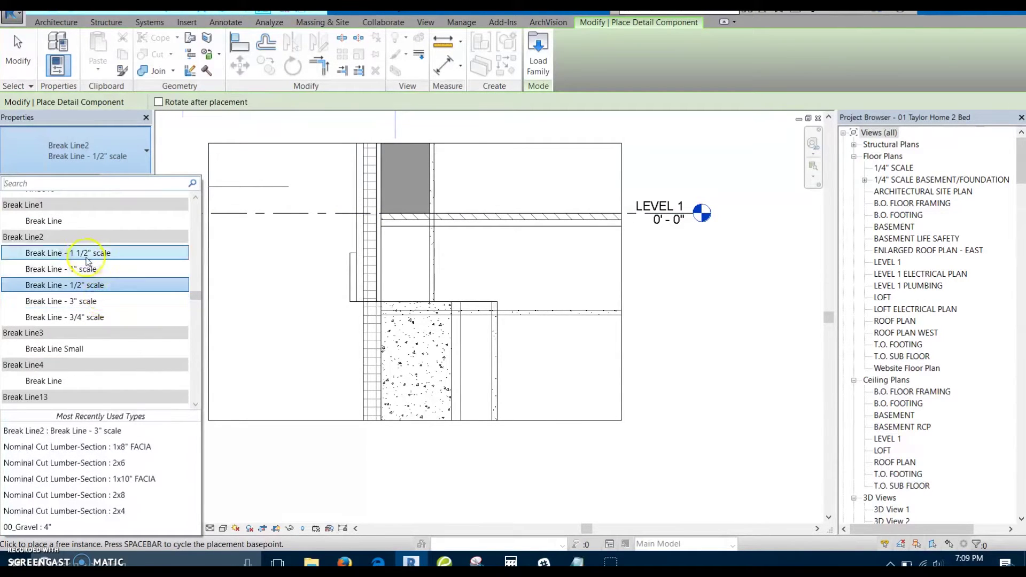
left_click(86, 254)
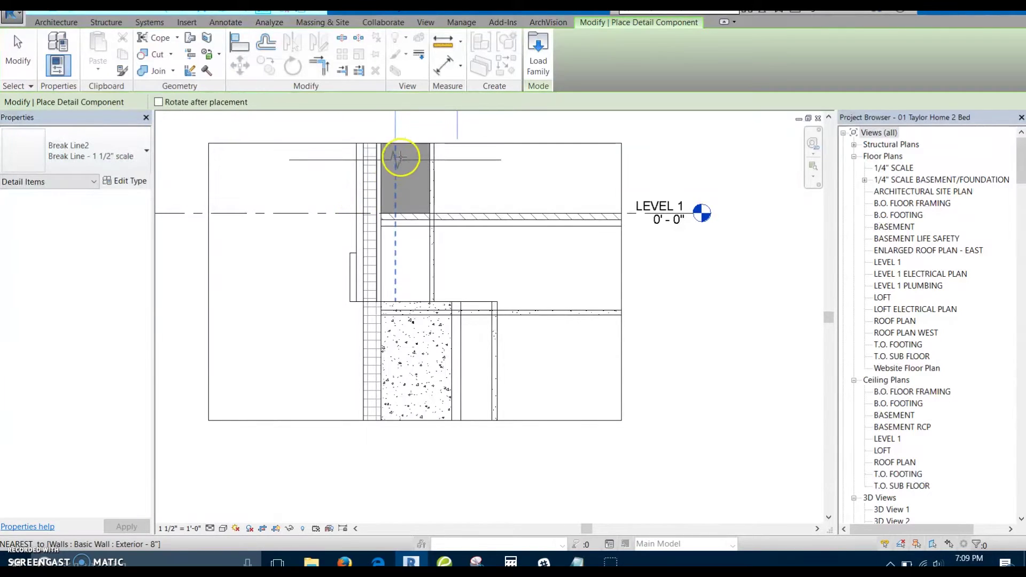
Step: Place break lines across the top of the exterior wall, the base of the foundation wall and the cut end of the floor
left_click(403, 160)
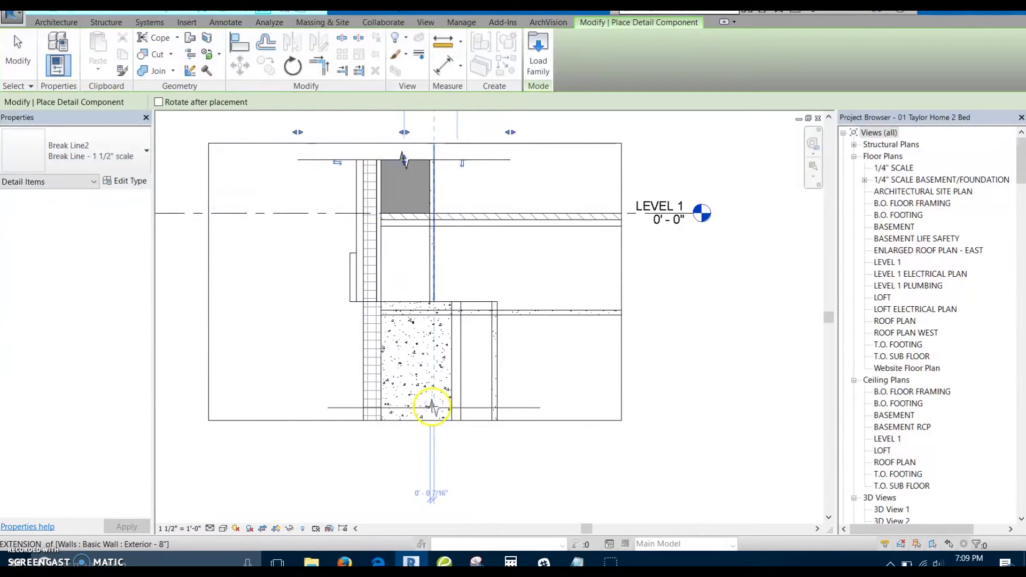
left_click(425, 408)
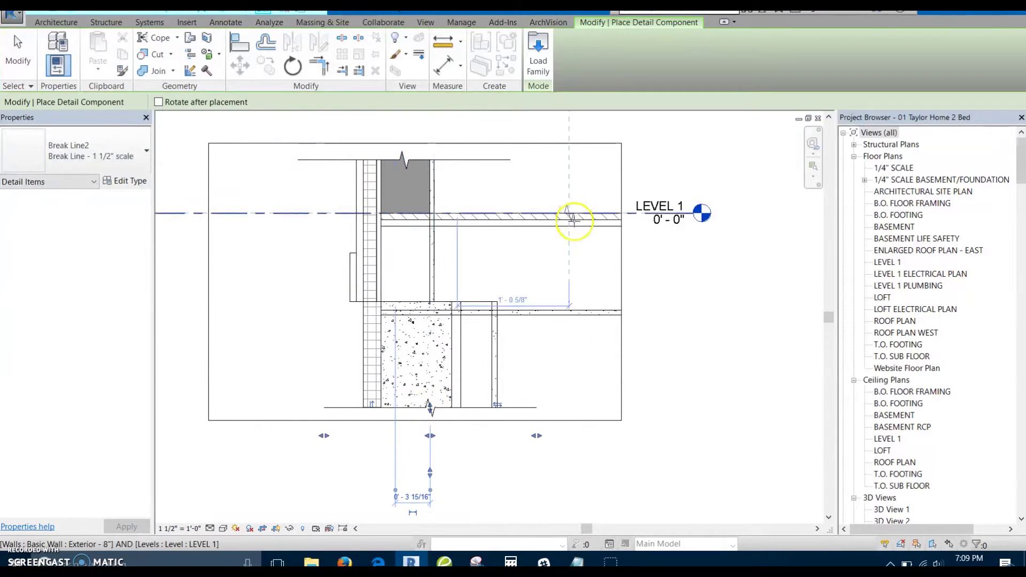
left_click(591, 261)
key("Escape")
Step: Shorten both ends of the upper and lower break lines so they extend only slightly beyond the wall faces
left_click(497, 159)
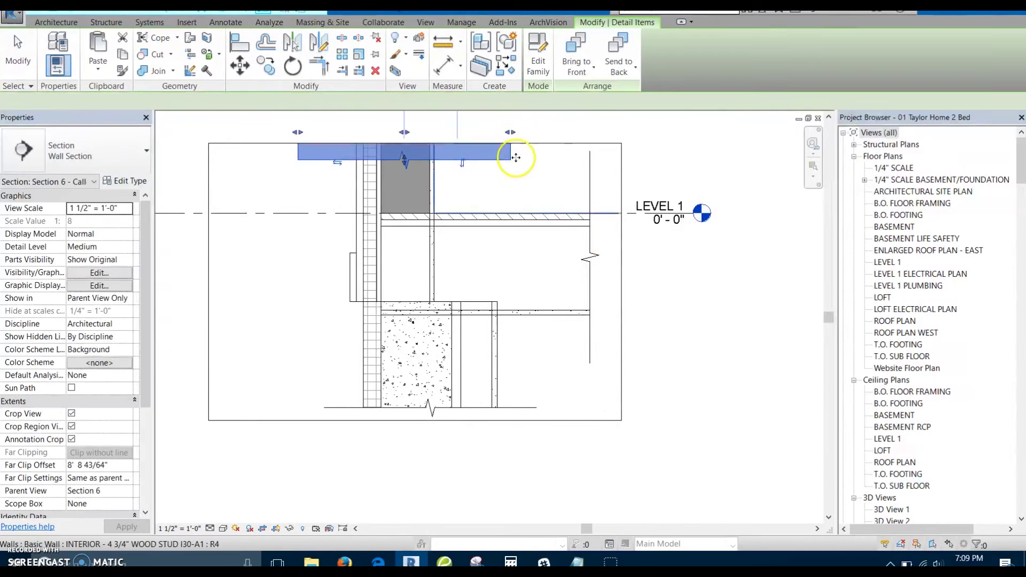
left_click_drag(511, 138, 457, 133)
left_click_drag(296, 132, 332, 132)
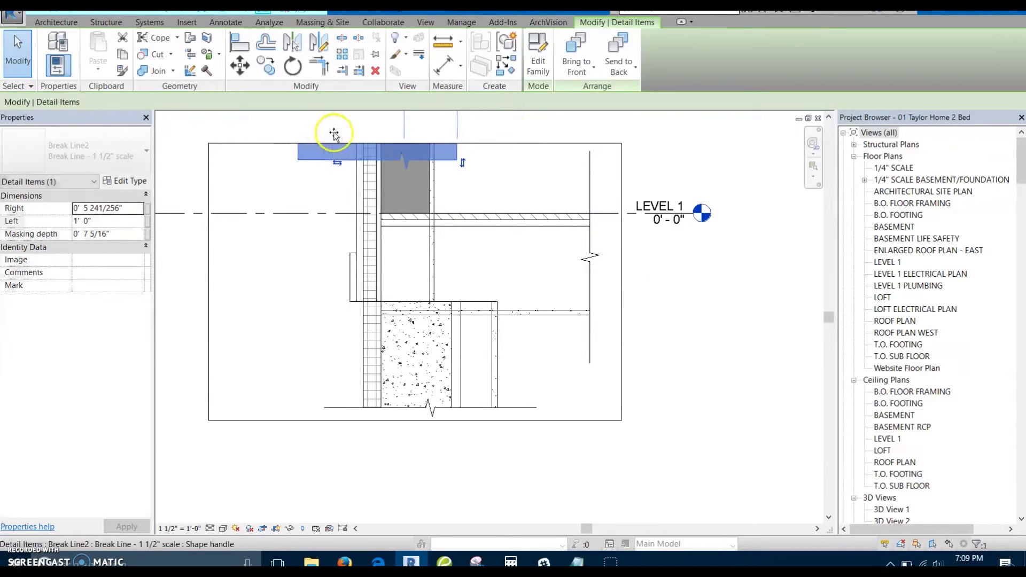
left_click(338, 411)
left_click_drag(323, 434, 341, 435)
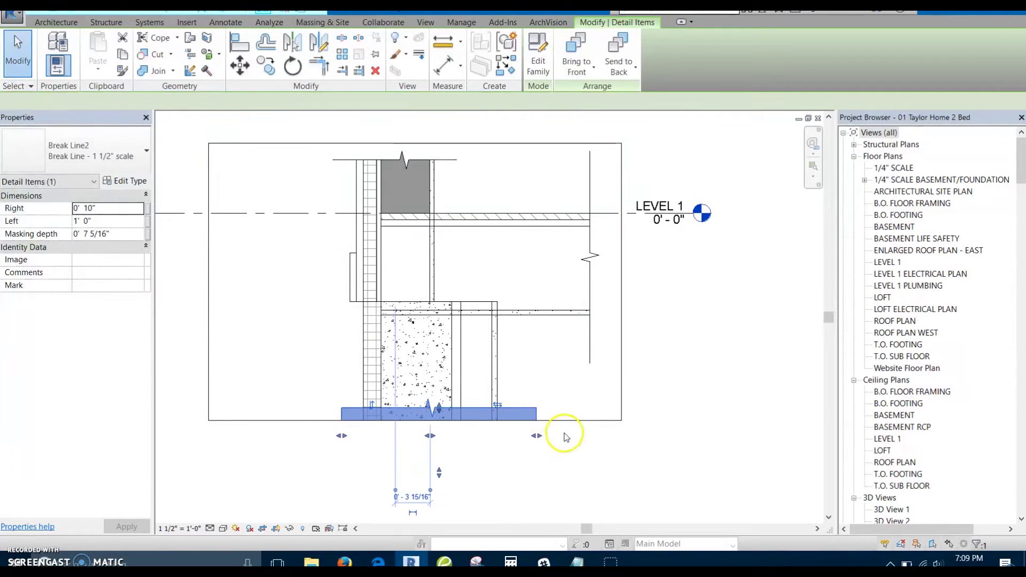
left_click_drag(536, 435, 518, 437)
Step: Shorten both ends of the vertical break line so it extends only slightly above and below the cut floor
left_click(591, 343)
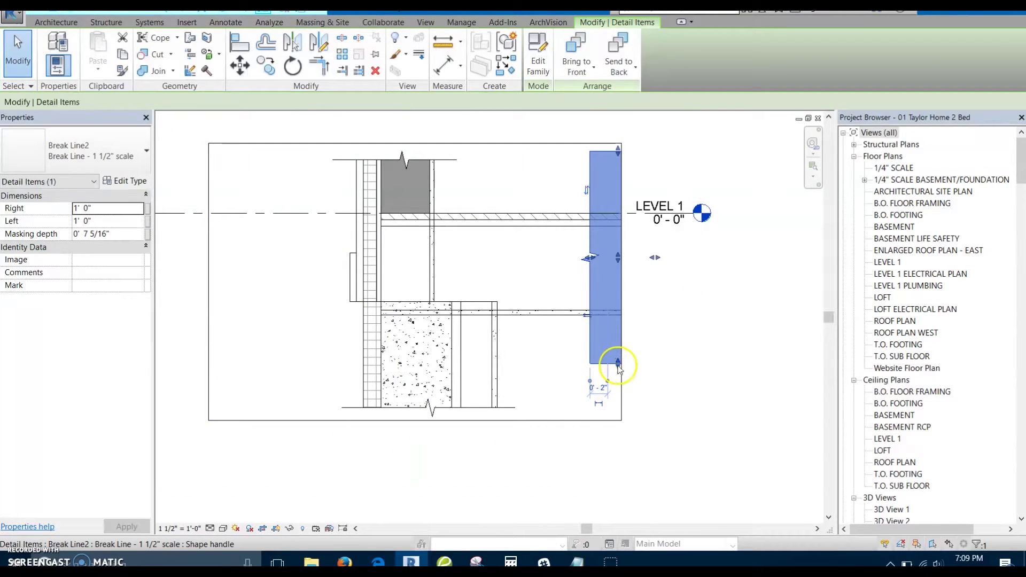
left_click_drag(613, 334, 613, 332)
left_click_drag(616, 152, 613, 185)
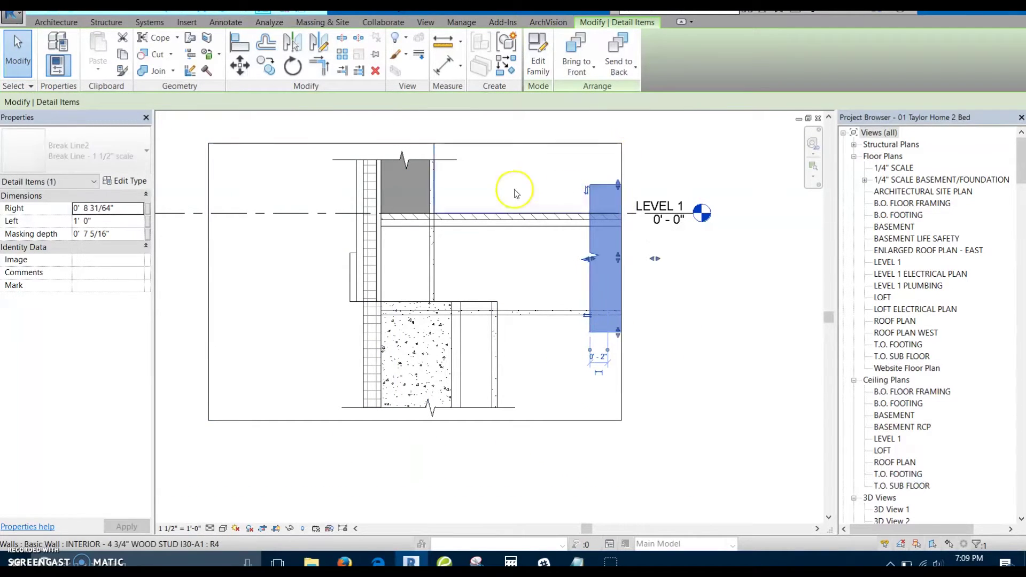
left_click(504, 200)
middle_click_drag(477, 253, 524, 266)
key("e")
key("h")
scroll(465, 316, "up", 1)
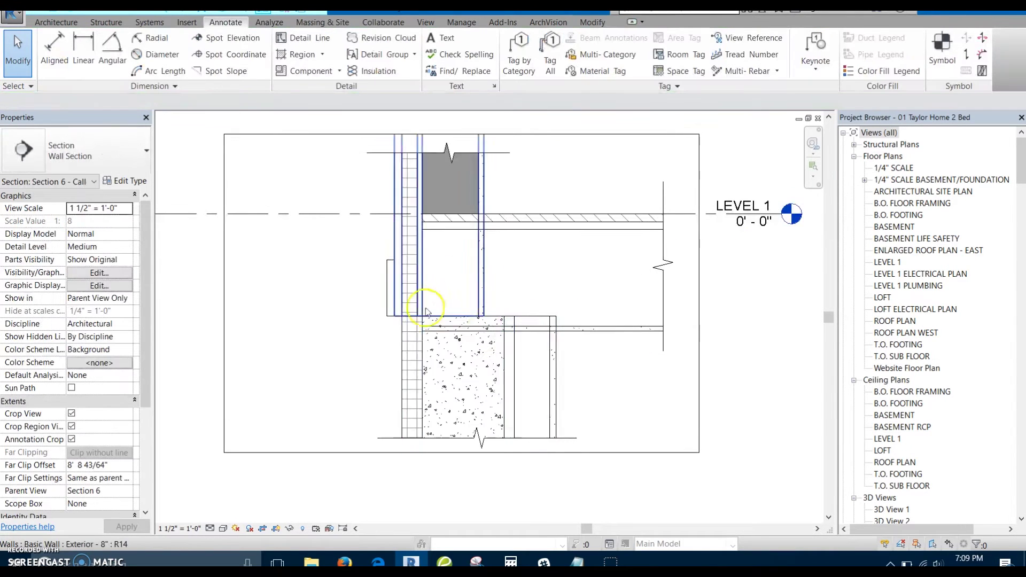
key("c")
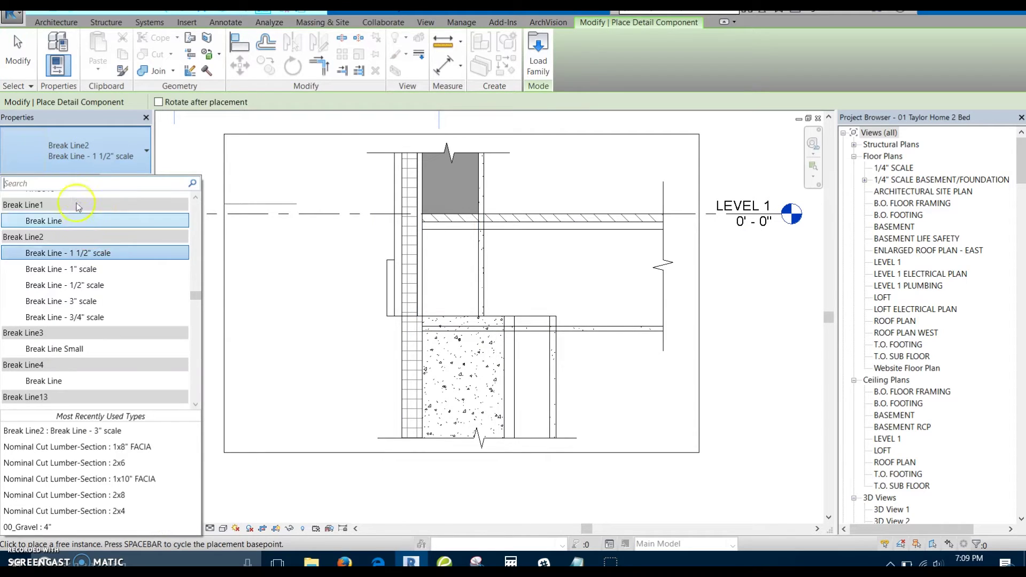
type("2X4")
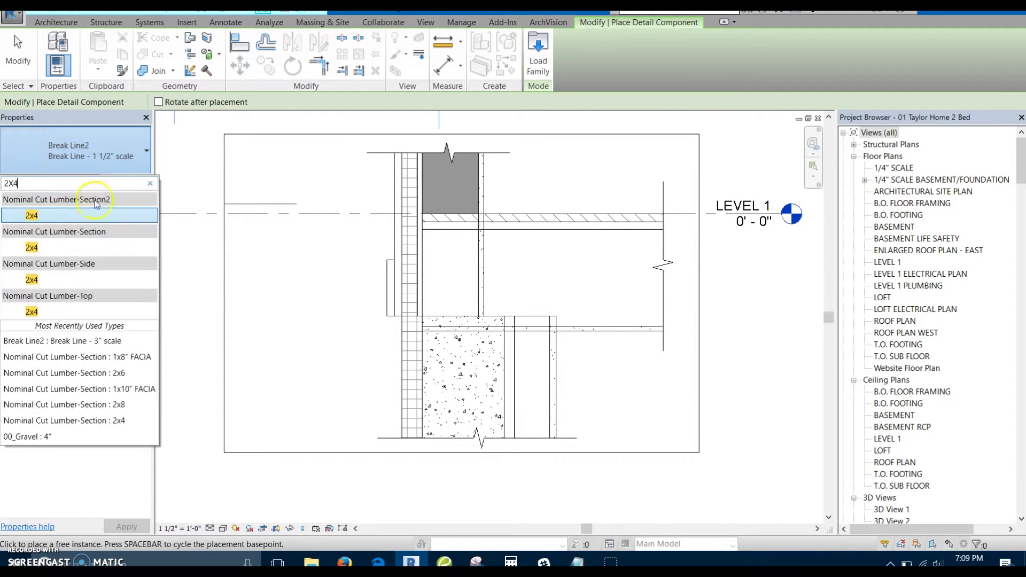
left_click(71, 215)
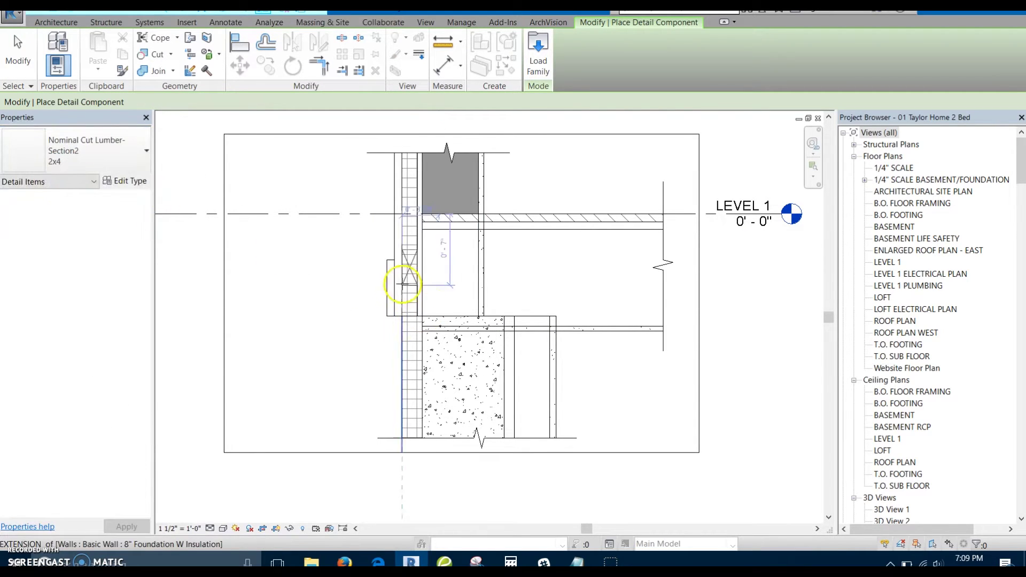
key("space")
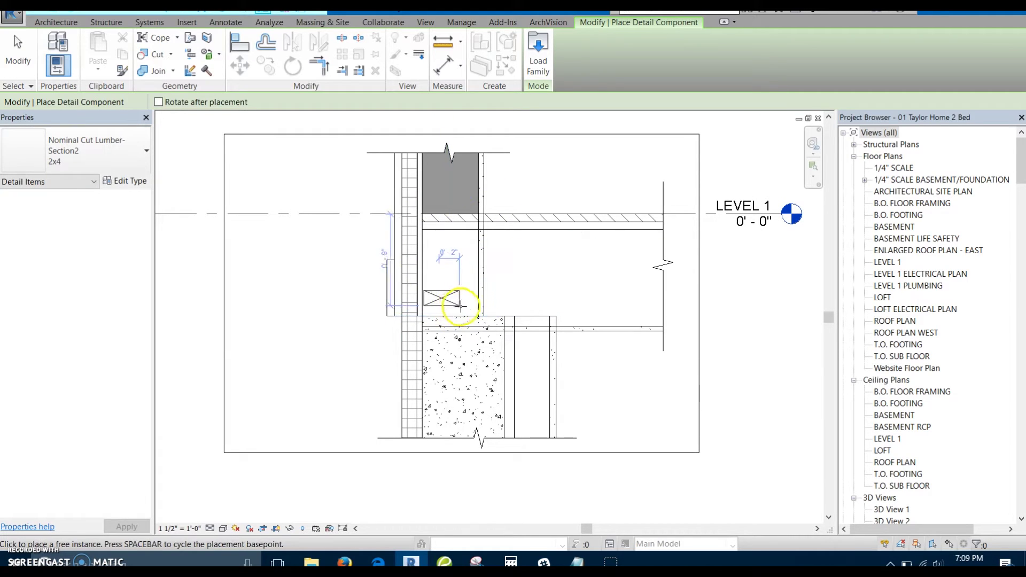
key("Escape")
scroll(452, 320, "up", 2)
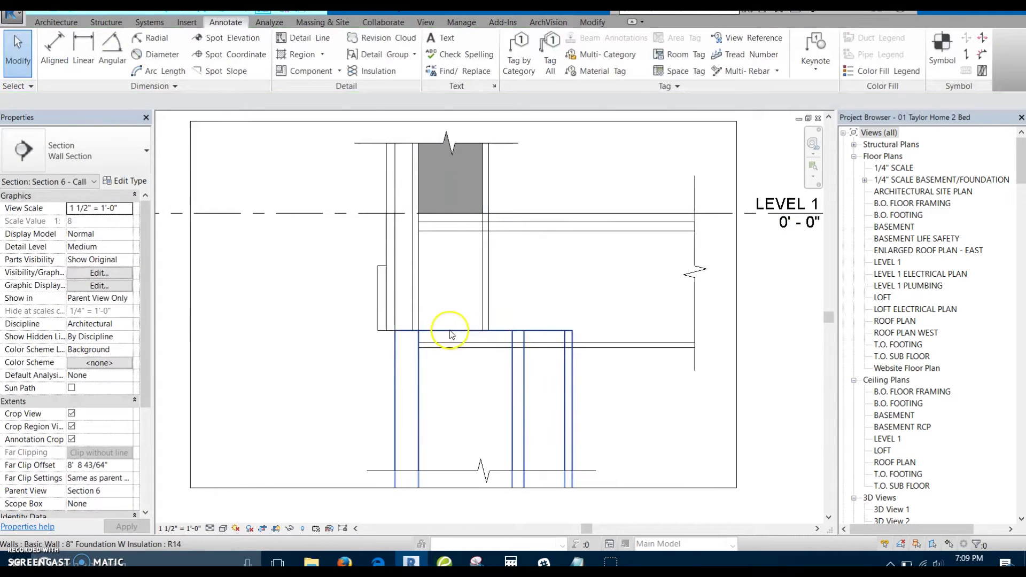
Step: Create a new family from the Detail Item template
left_click(14, 15)
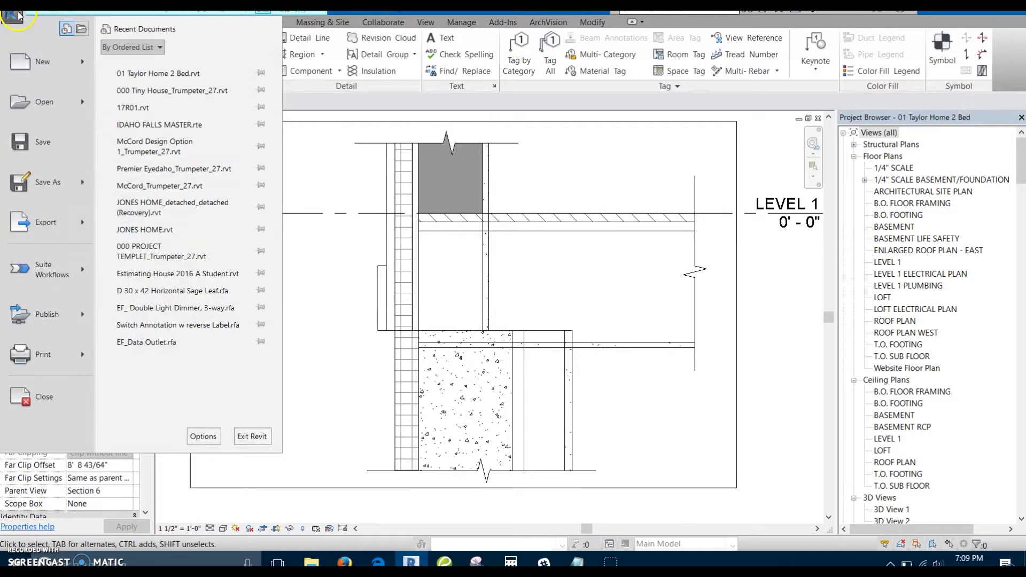
mouse_move(80, 63)
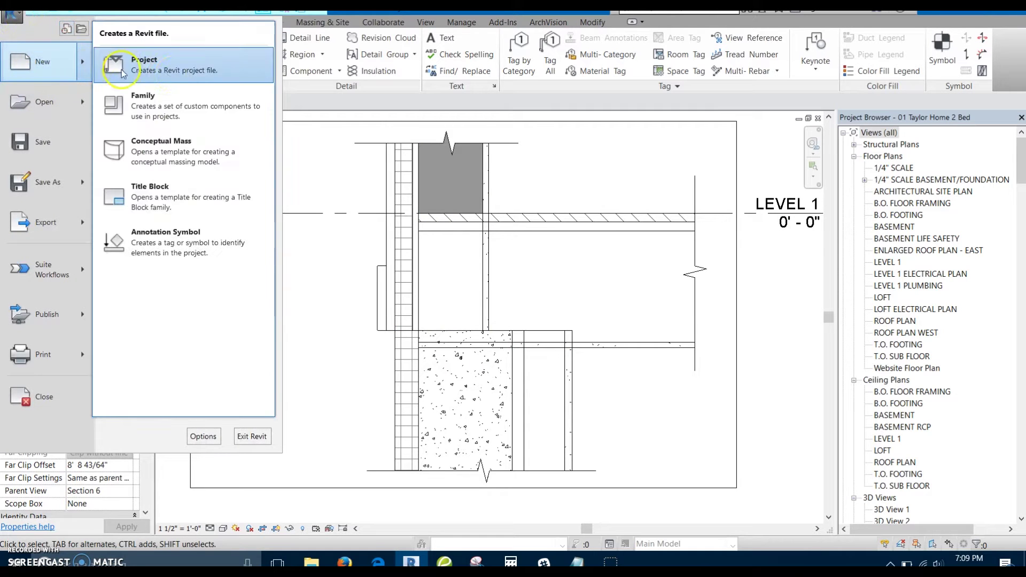
left_click(165, 110)
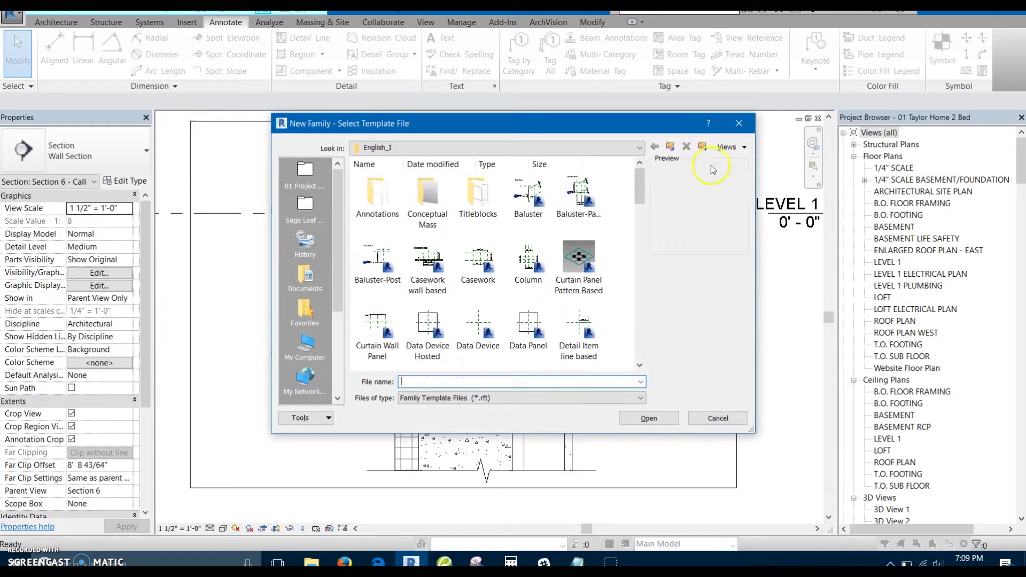
left_click(746, 176)
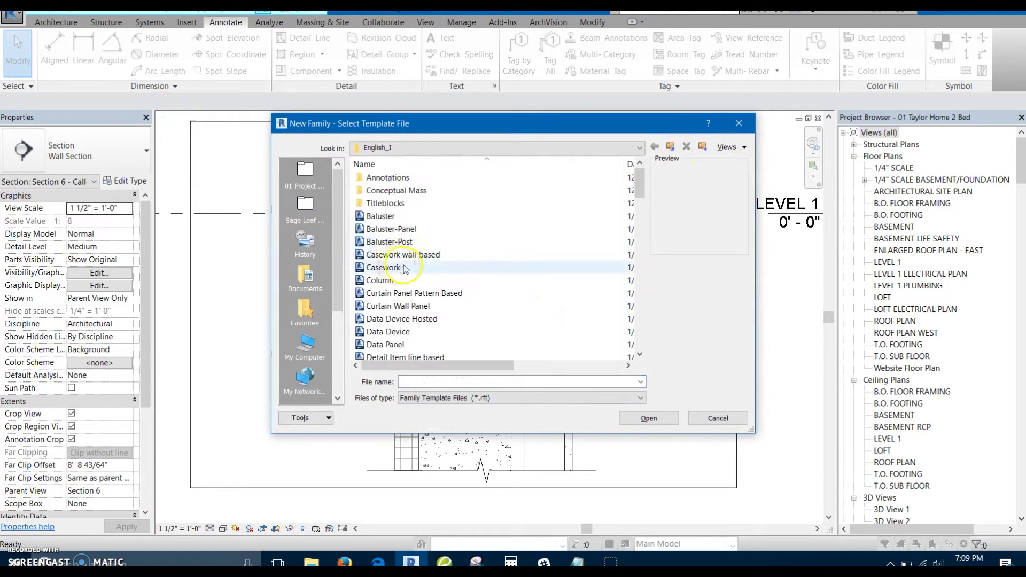
left_click(380, 319)
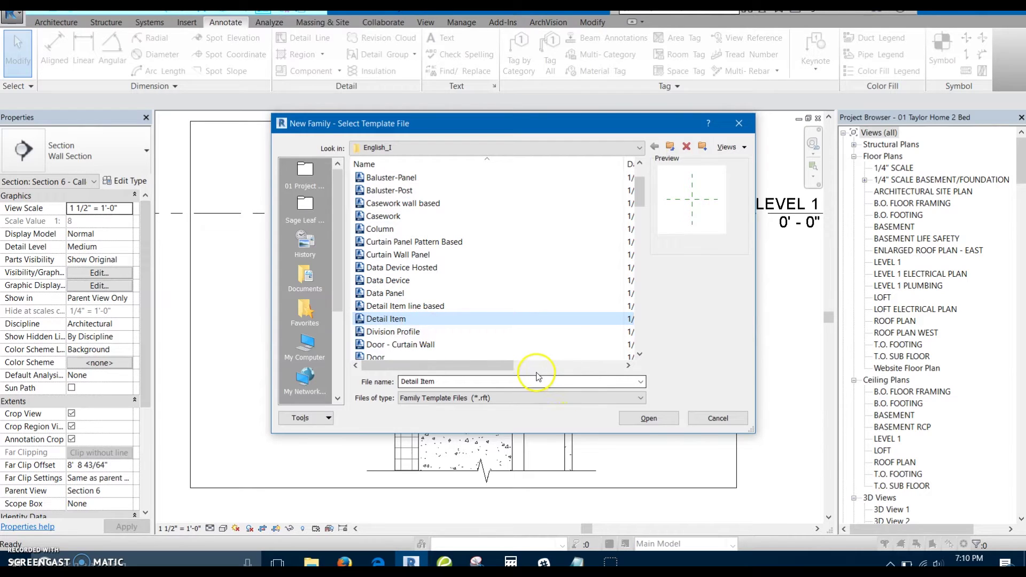
left_click(409, 306)
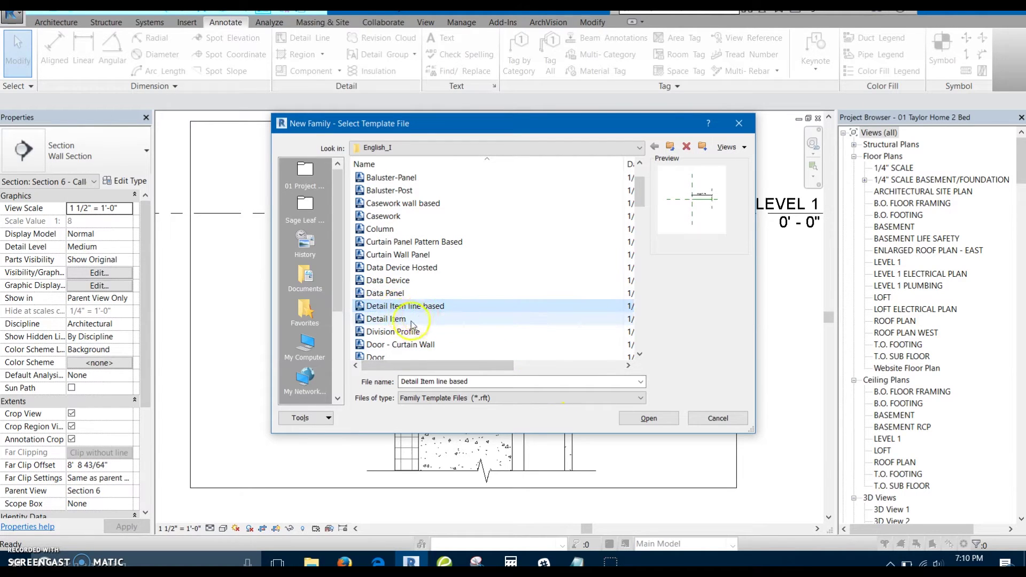
left_click(412, 321)
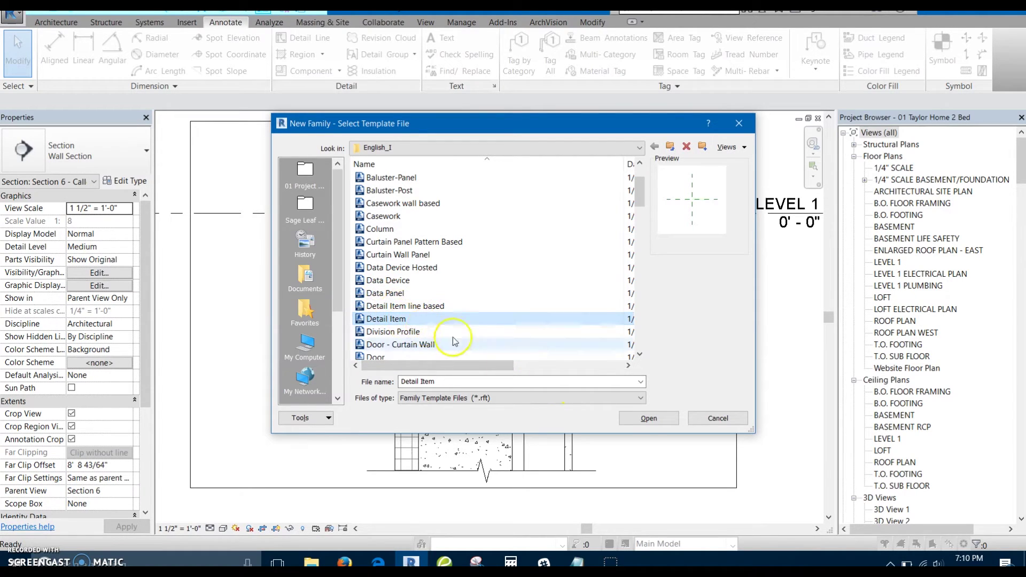
left_click(651, 420)
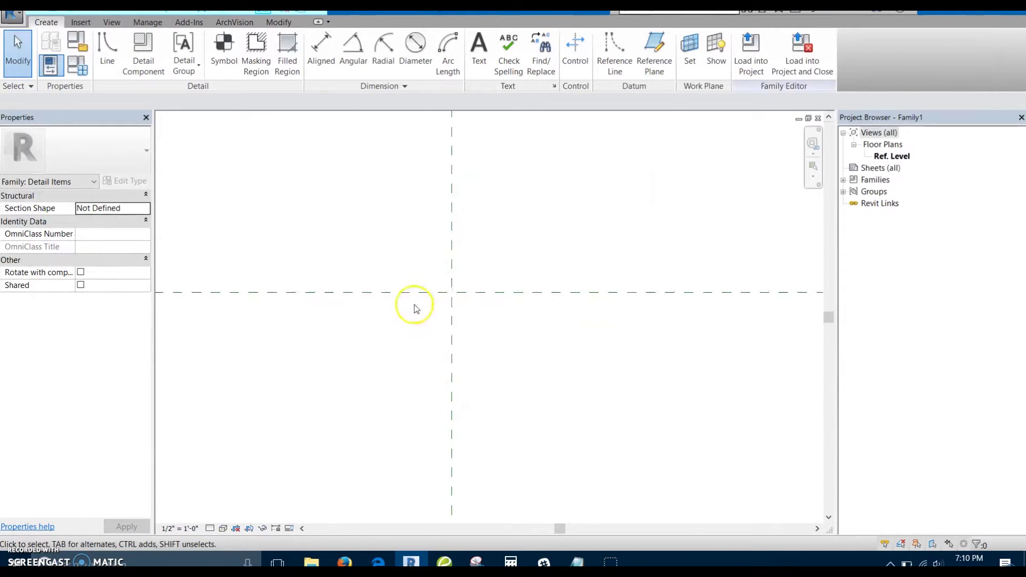
Step: Sketch a rectangular masking region boundary about 8 3/4" by 2 1/2", starting at the intersection of the two reference planes
mouse_move(416, 309)
middle_mouse_down()
mouse_move(474, 297)
mouse_move(375, 340)
middle_mouse_up()
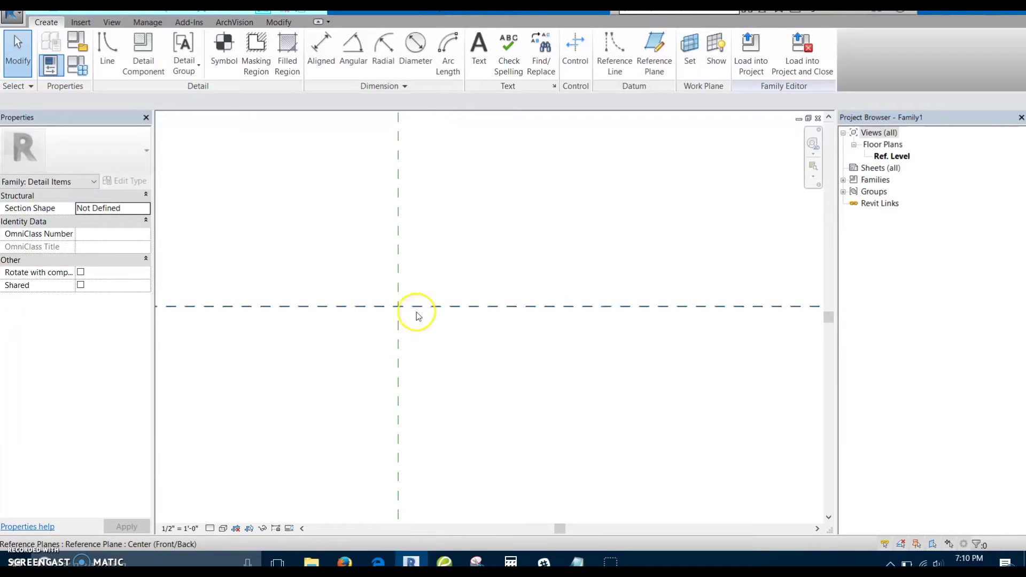
left_click(258, 51)
left_click(501, 39)
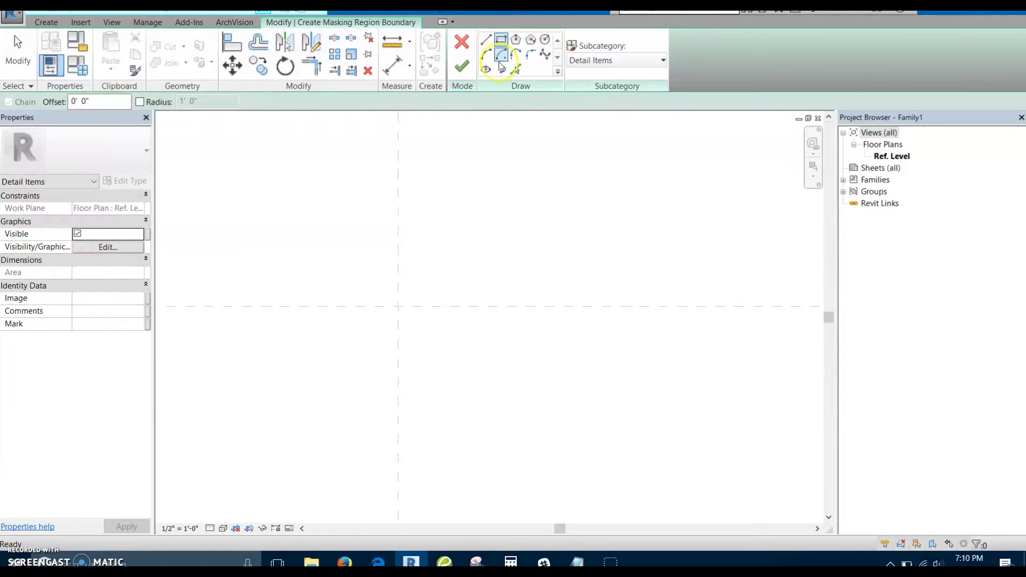
left_click(398, 306)
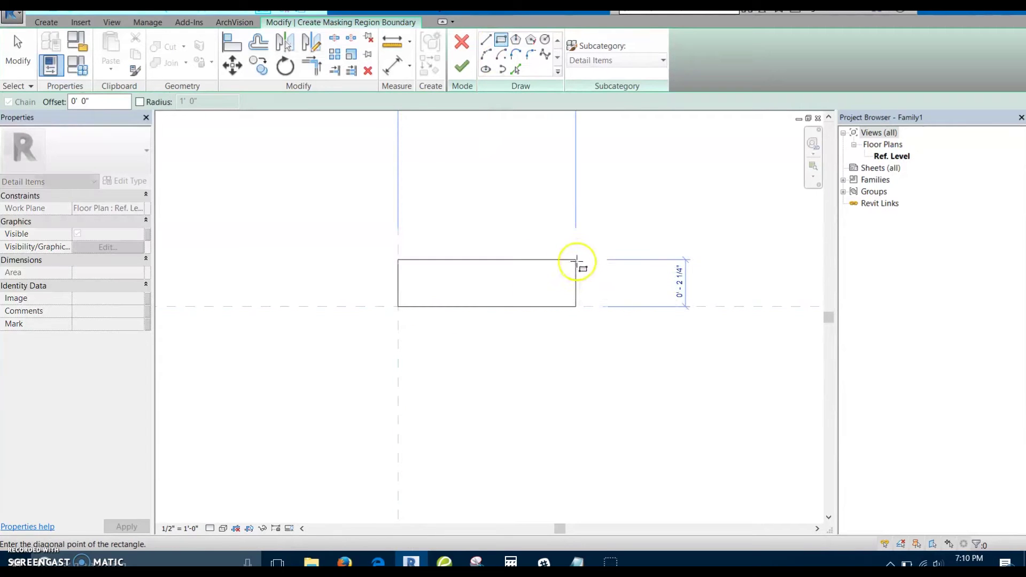
left_click(580, 256)
key("Escape")
key("Escape")
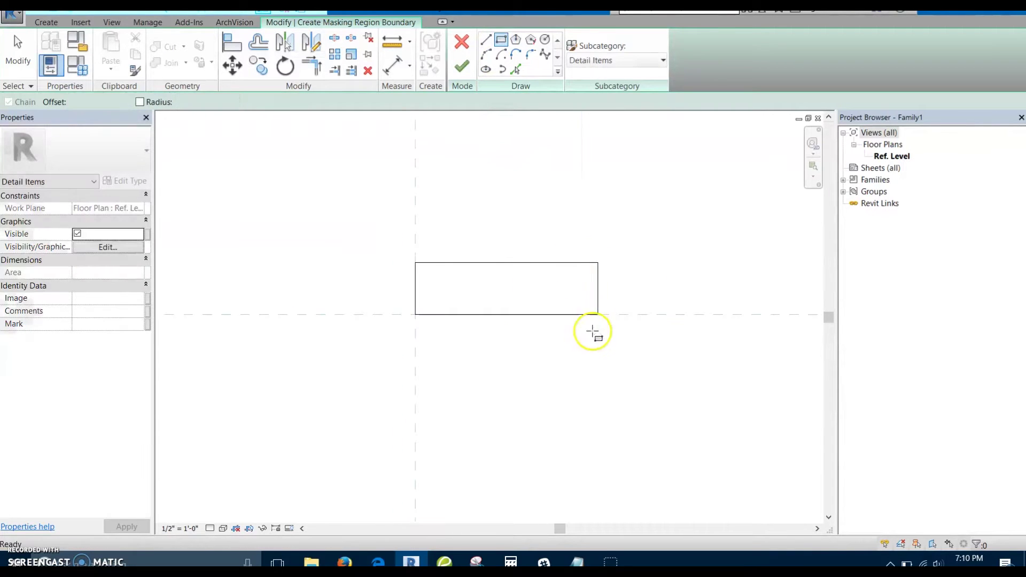
scroll(577, 294, "up", 1)
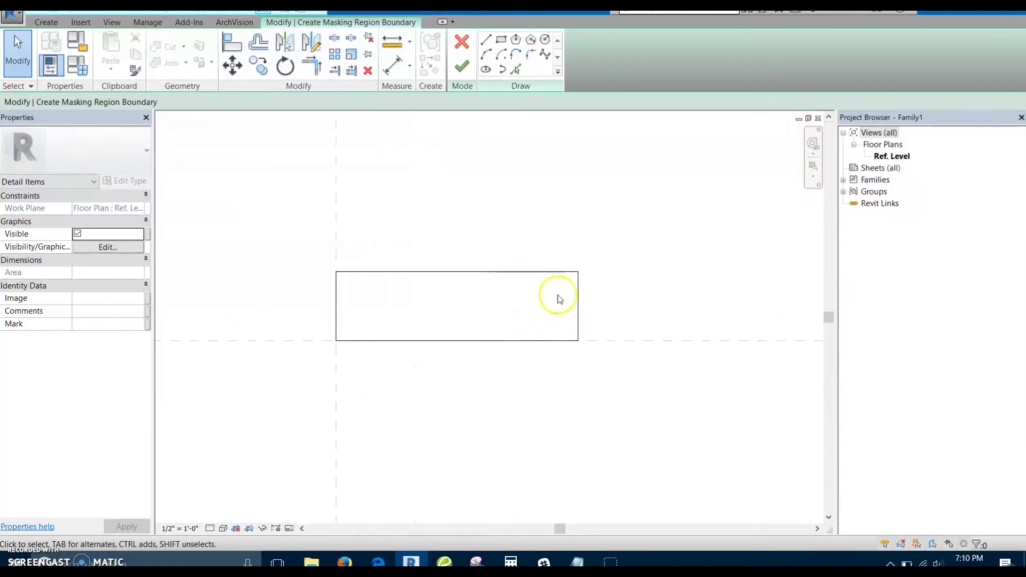
Step: Assign the Heavy Lines subcategory to all four boundary lines of the masking region rectangle
left_click(336, 299)
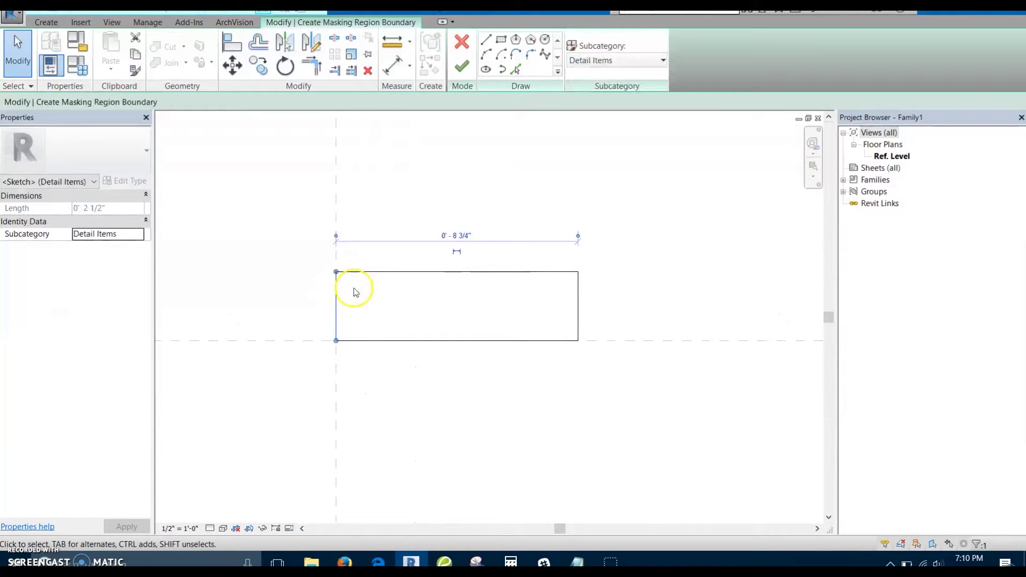
left_click_drag(270, 188, 686, 458)
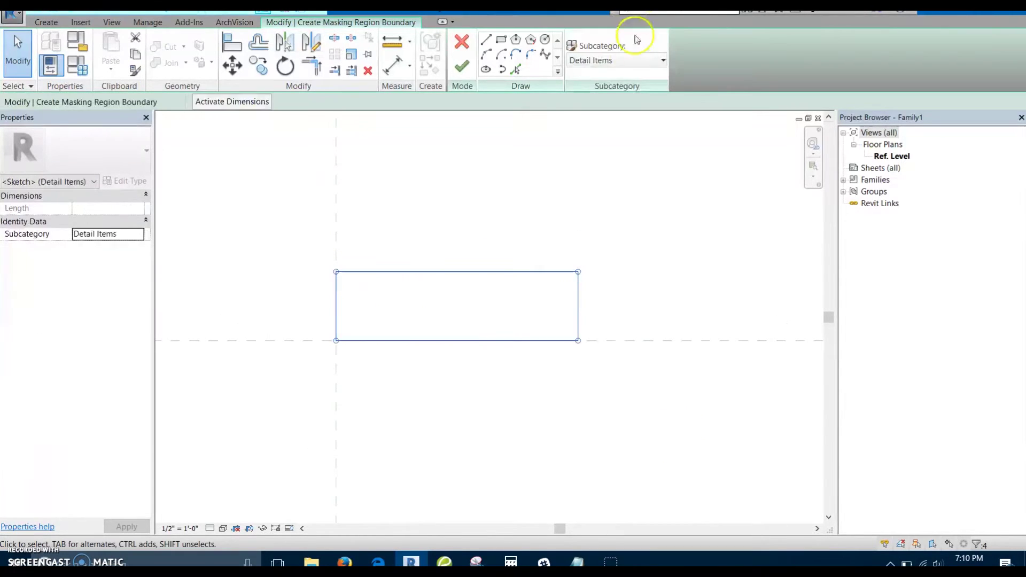
left_click(624, 62)
left_click(598, 91)
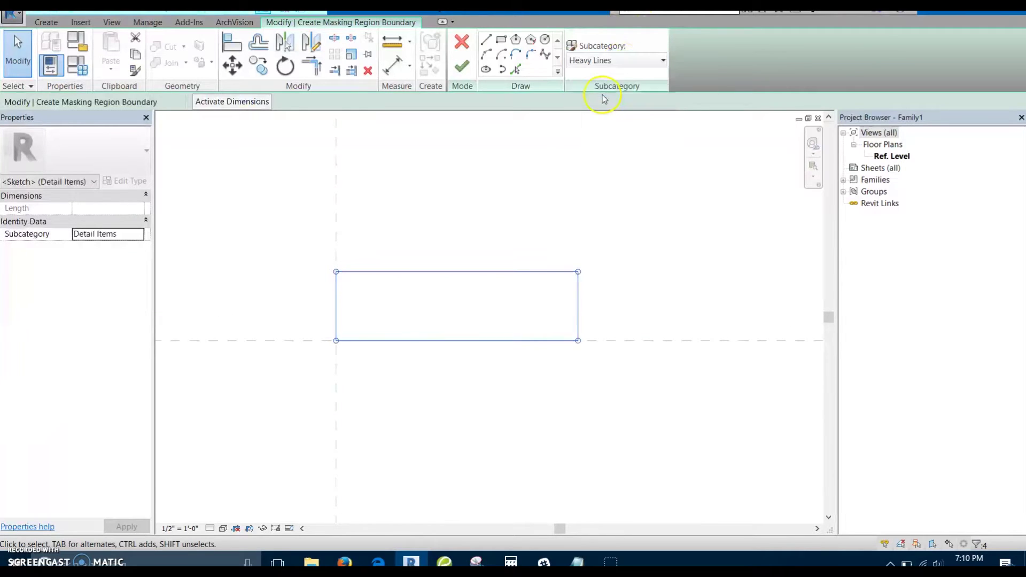
left_click(448, 145)
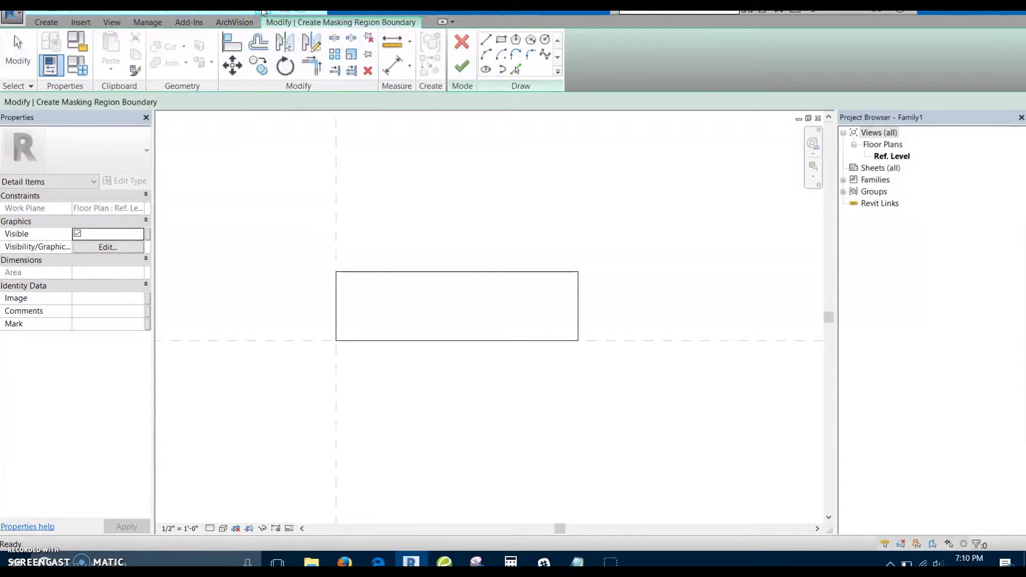
Step: Set the subcategory of all four rectangle boundary lines back to Detail Items
scroll(408, 304, "up", 4)
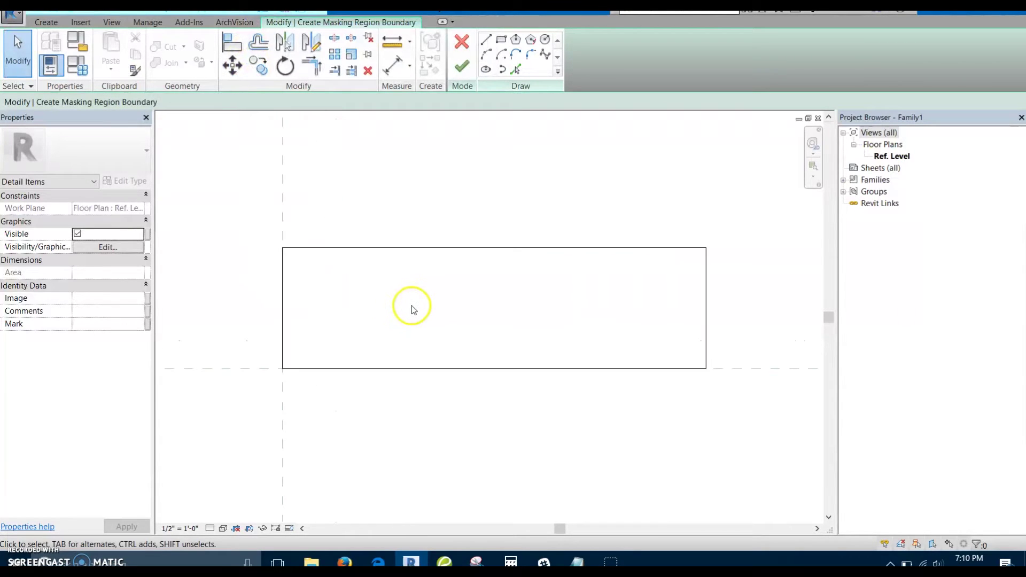
scroll(410, 305, "down", 1)
middle_click_drag(421, 312, 310, 308)
scroll(264, 257, "down", 1)
middle_click_drag(264, 257, 337, 260)
scroll(314, 253, "down", 2)
left_click_drag(245, 211, 666, 430)
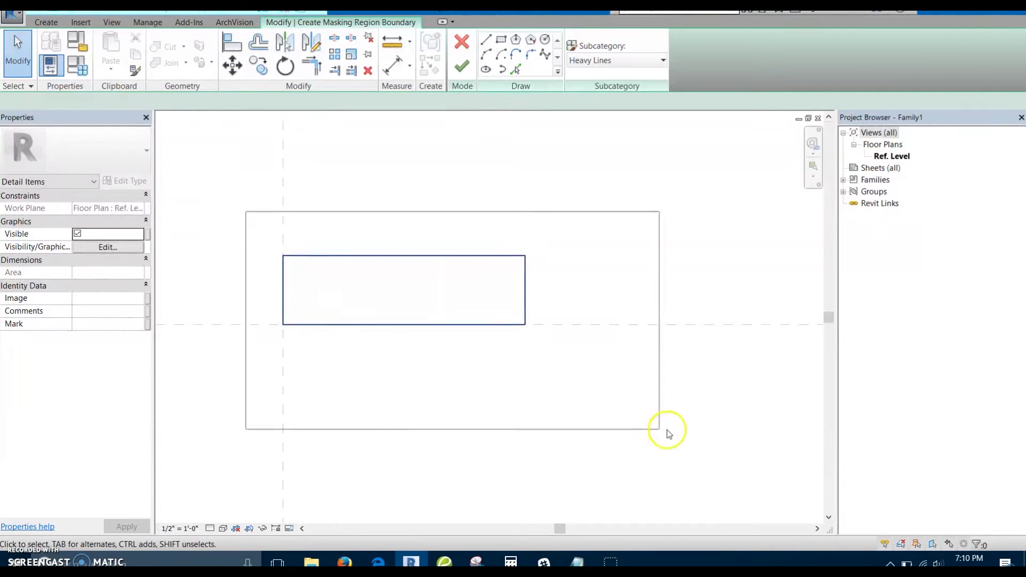
left_click(616, 62)
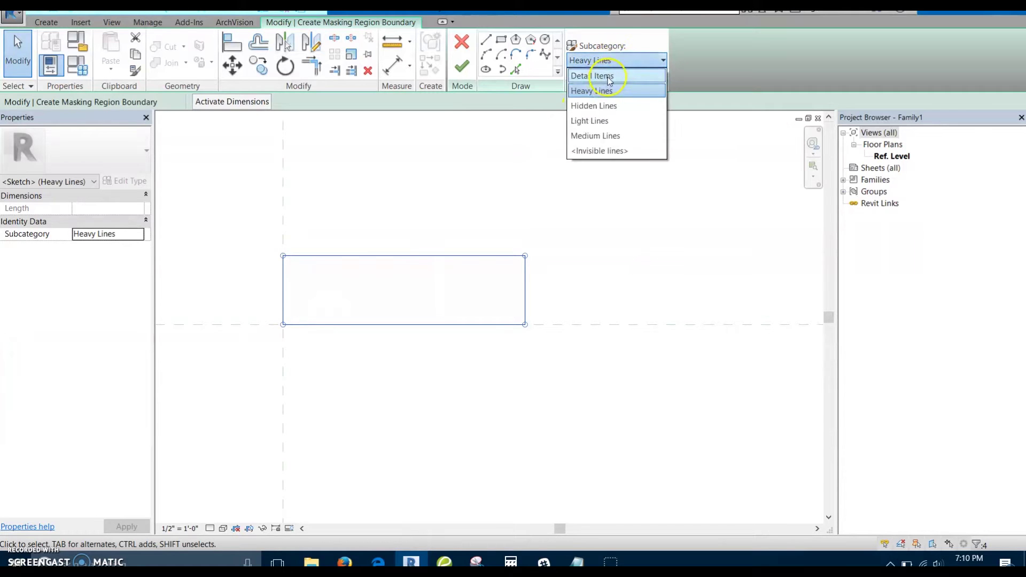
left_click(608, 77)
left_click(519, 205)
Step: Try the Medium Lines and Heavy Lines subcategories on the four boundary lines of the masking region
scroll(458, 248, "up", 1)
mouse_move(471, 264)
middle_mouse_down()
mouse_move(497, 268)
mouse_move(513, 252)
middle_mouse_up()
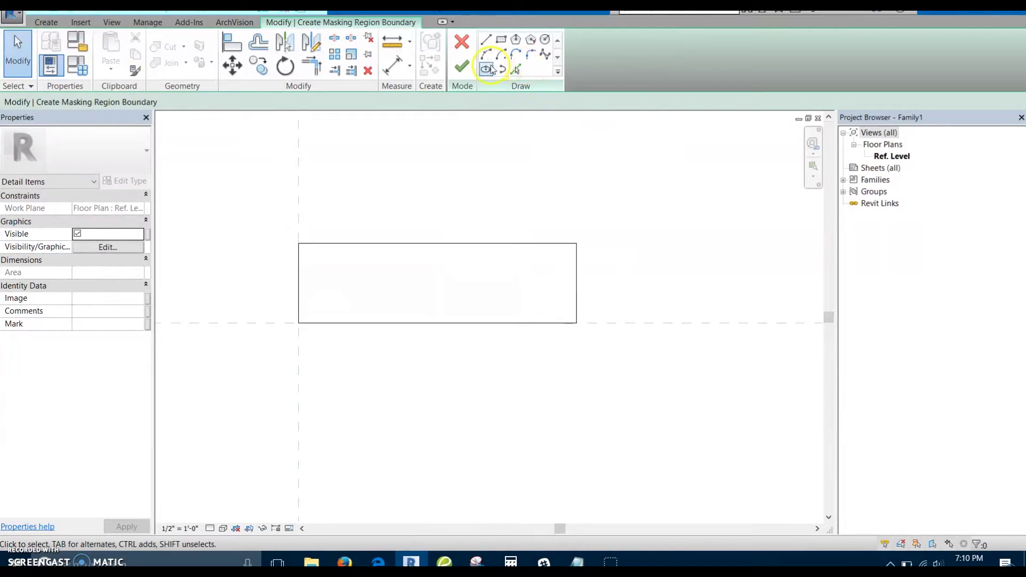
left_click_drag(217, 174, 684, 455)
left_click(663, 60)
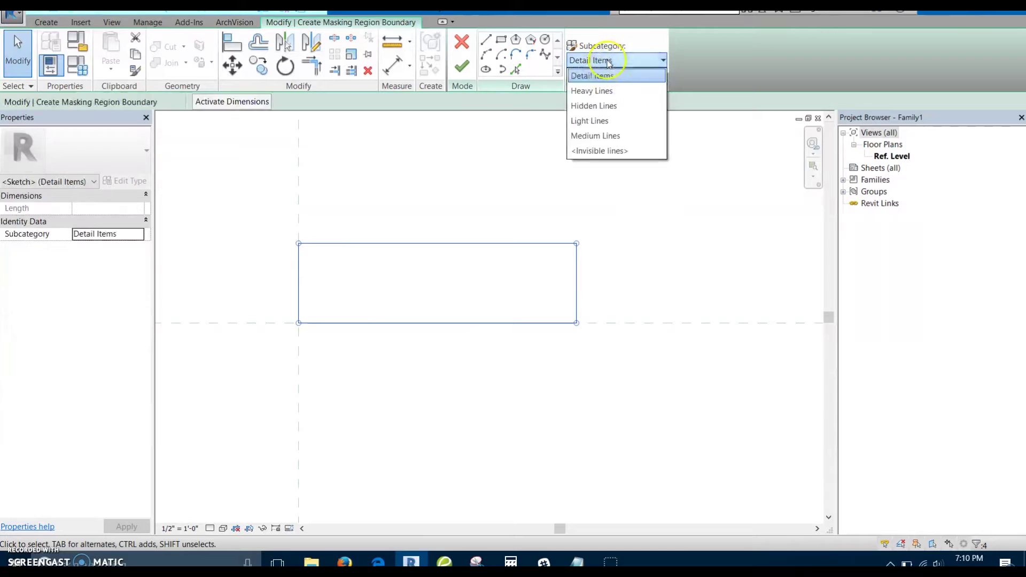
left_click(601, 137)
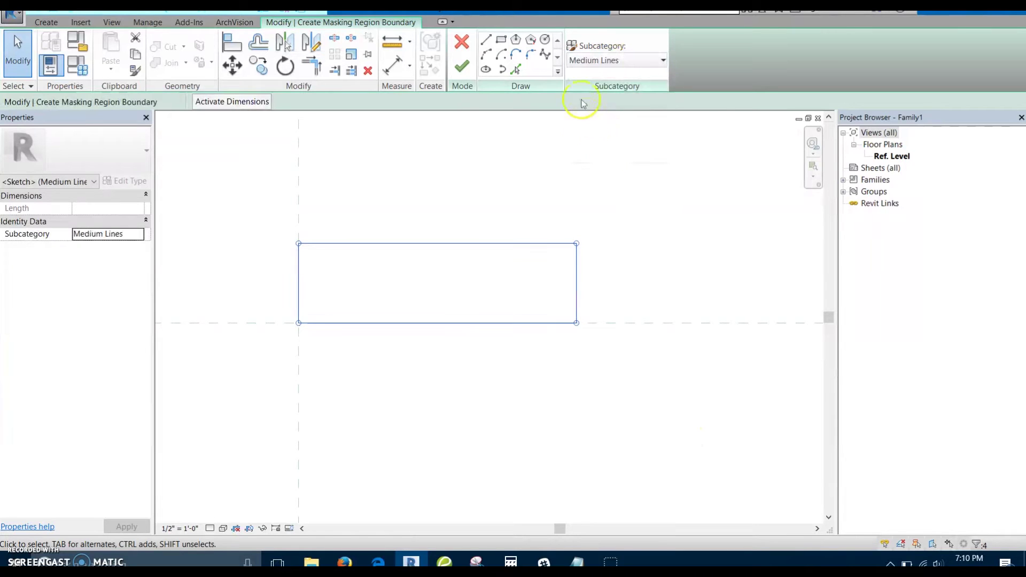
left_click(618, 65)
left_click(591, 89)
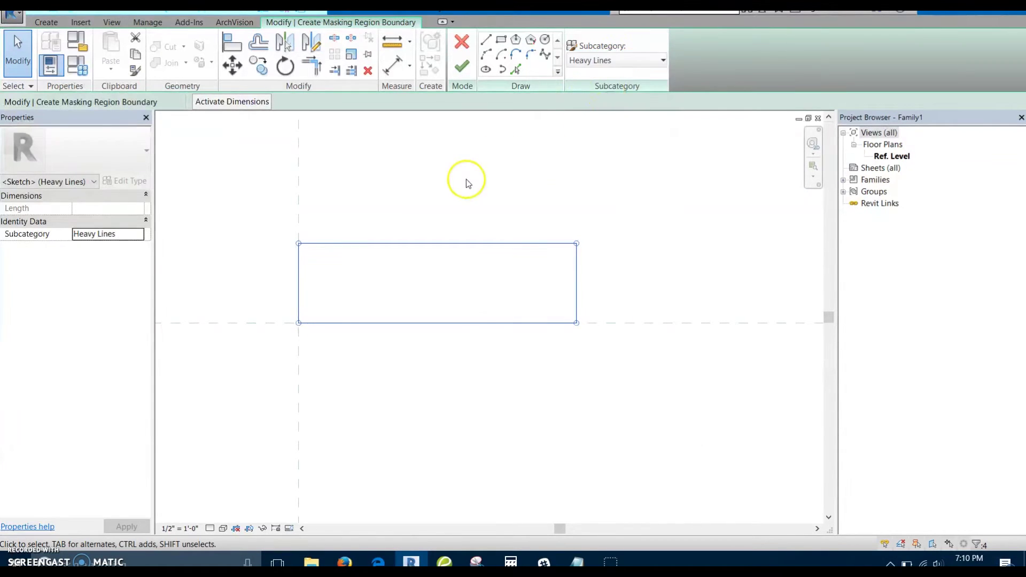
left_click(469, 179)
Step: Review the model line weights for each view scale in the Line Weights settings and look for the line style settings
left_click(148, 24)
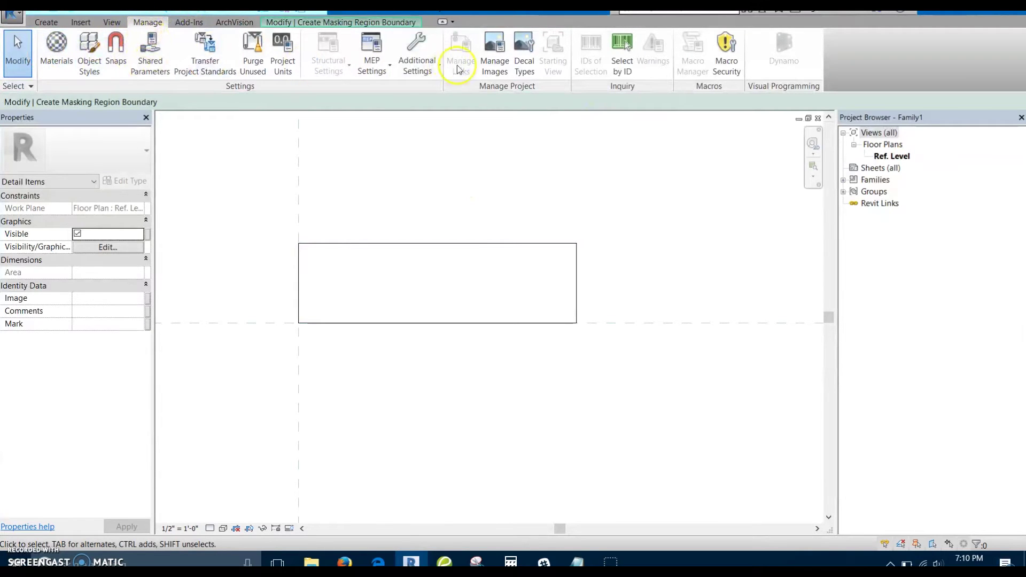
left_click(415, 63)
left_click(449, 191)
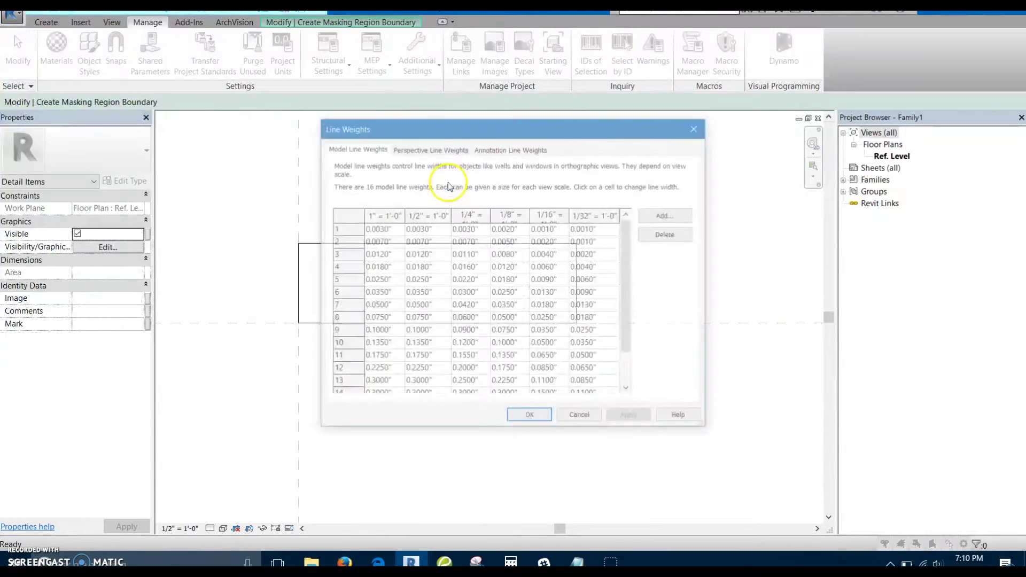
left_click(698, 127)
left_click(418, 60)
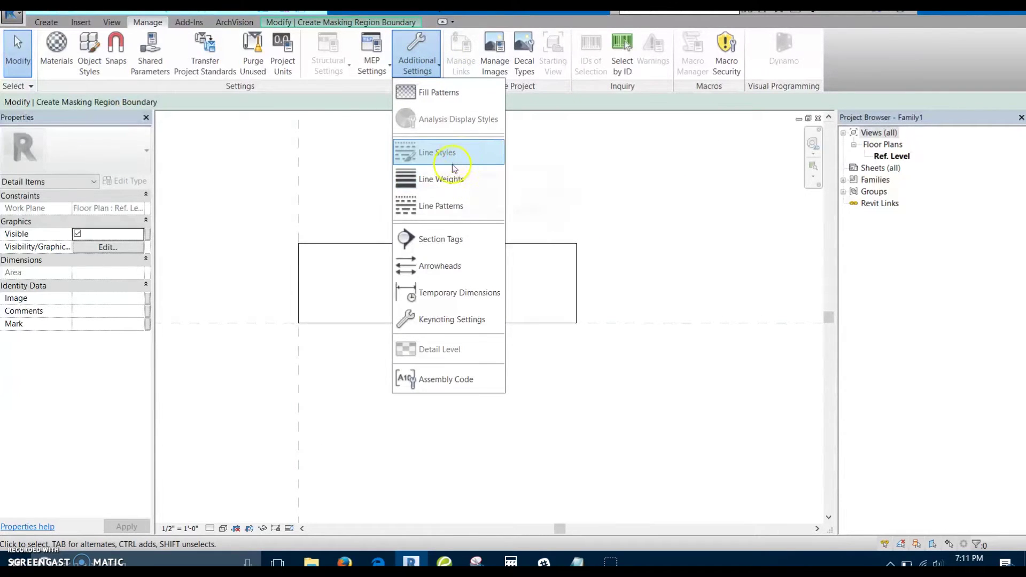
left_click(680, 143)
Step: Return the masking region's whole rectangular boundary to the Detail Items subcategory
left_click_drag(261, 202, 784, 435)
left_click(630, 60)
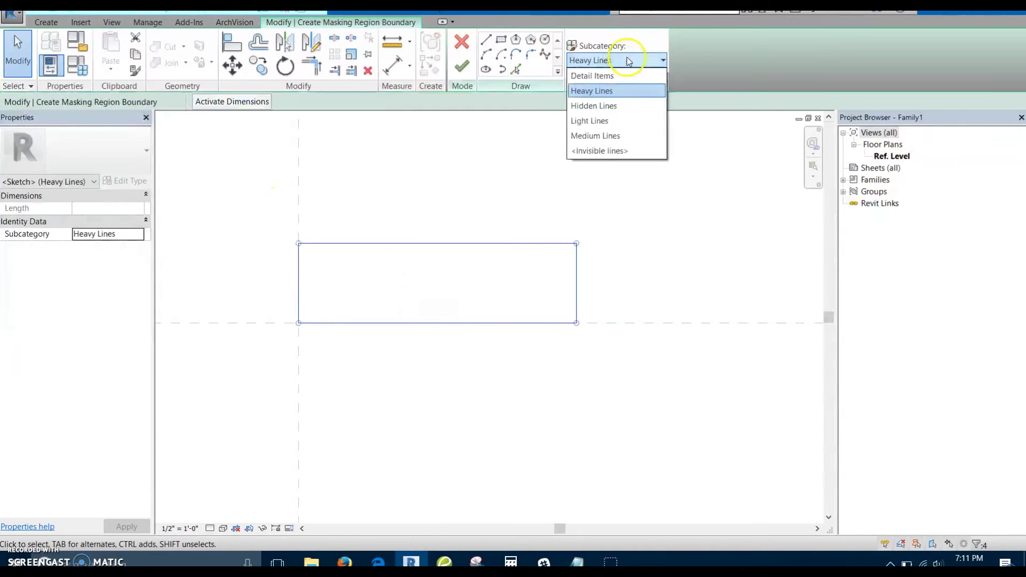
left_click(610, 80)
left_click(506, 200)
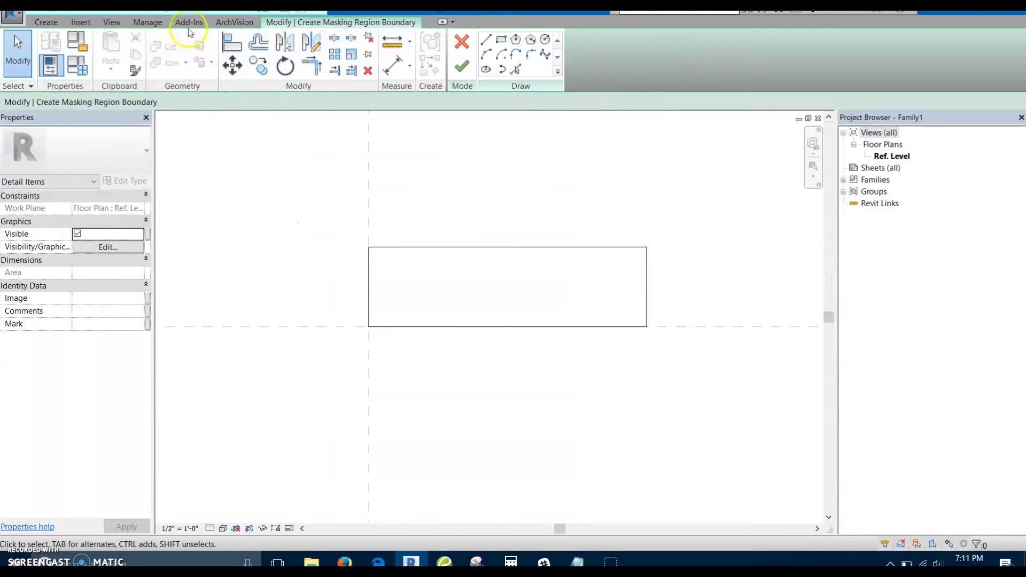
Step: Draw two crossing diagonal lines between the rectangle's opposite corners inside the masking region sketch
left_click(46, 23)
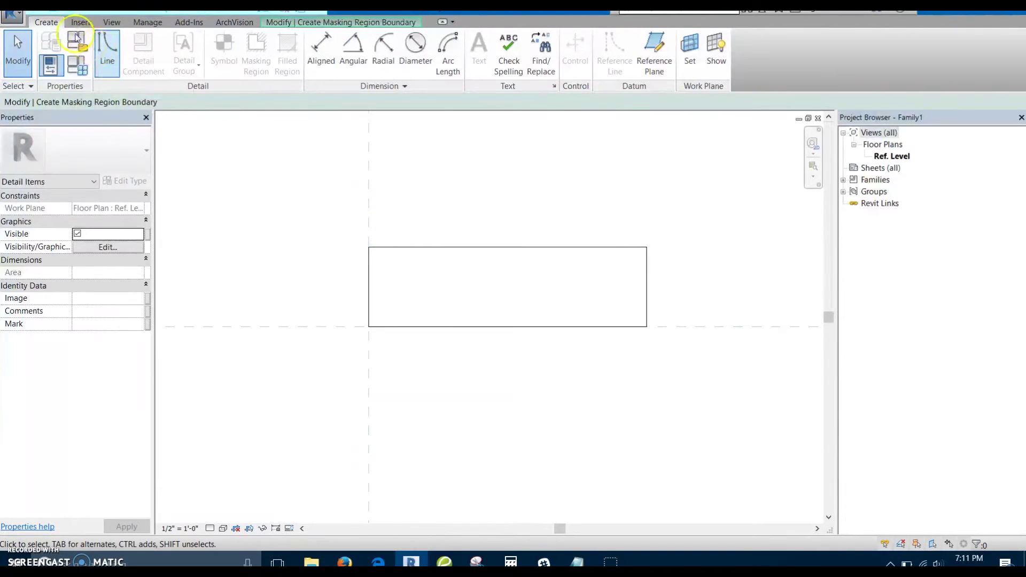
left_click(109, 52)
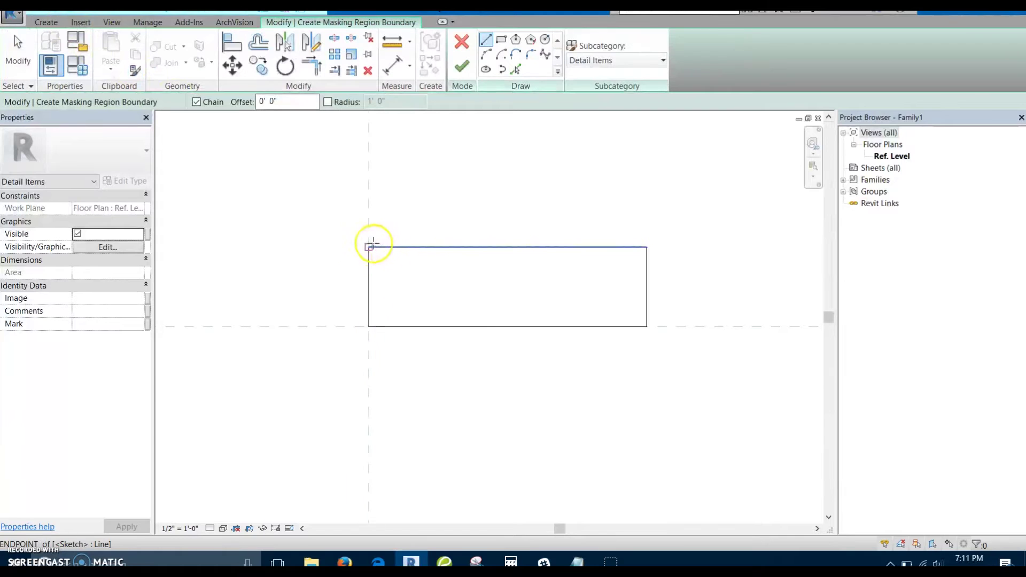
left_click(368, 247)
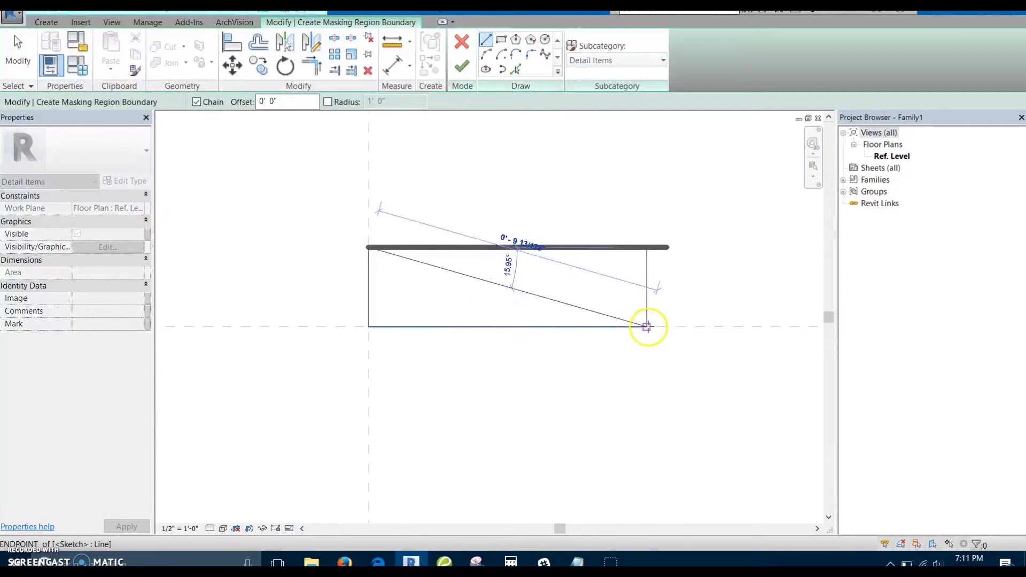
left_click(647, 326)
left_click(642, 251)
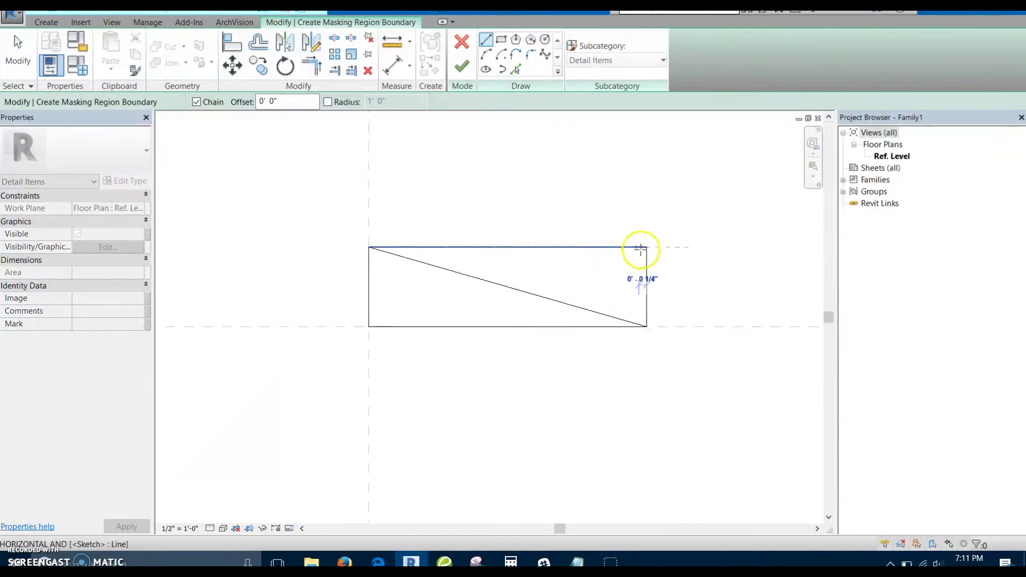
left_click(368, 326)
key("Escape")
scroll(538, 269, "down", 1)
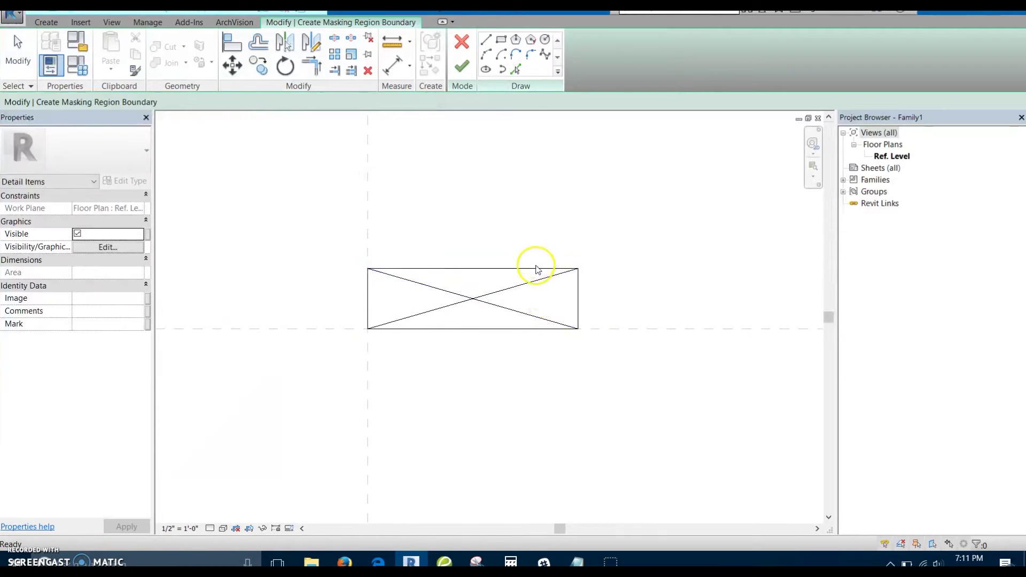
Step: Delete both diagonal lines from the masking region sketch
left_click(538, 269)
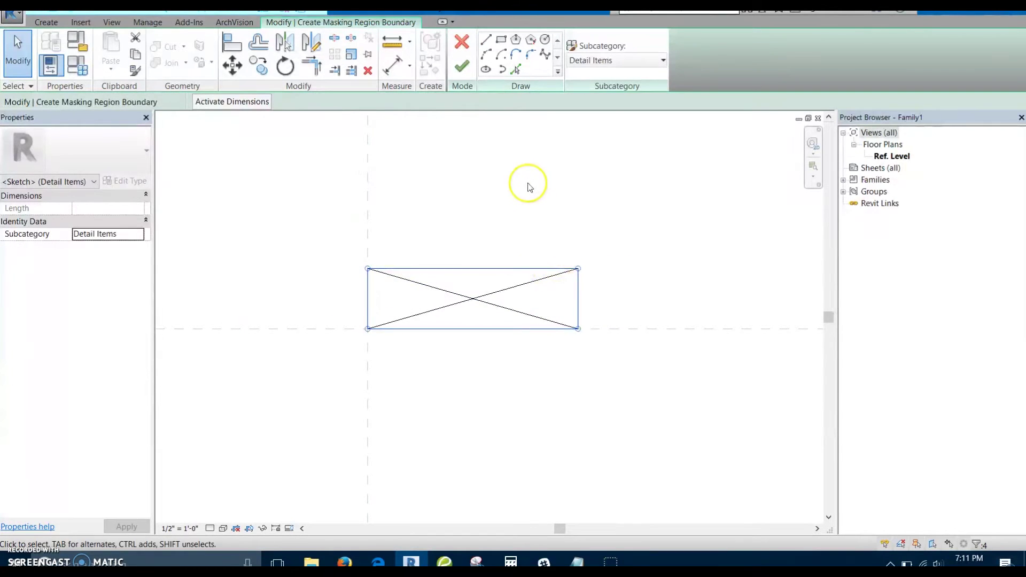
key("Escape")
left_click_drag(491, 316, 444, 291)
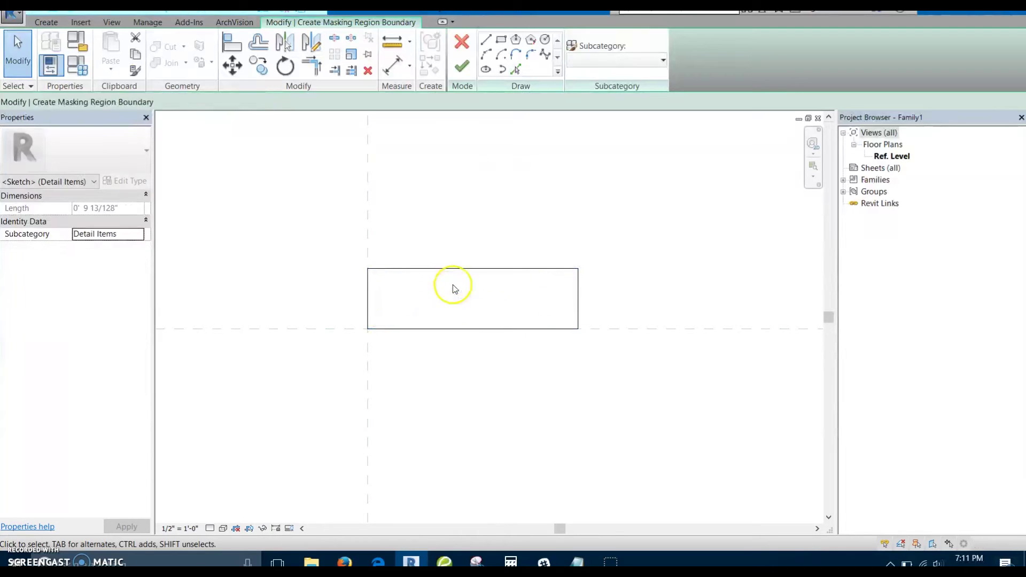
left_click(455, 289)
Step: Set the whole rectangular boundary of the masking region to the Medium Lines subcategory and finish the sketch
middle_click_drag(500, 291, 510, 301)
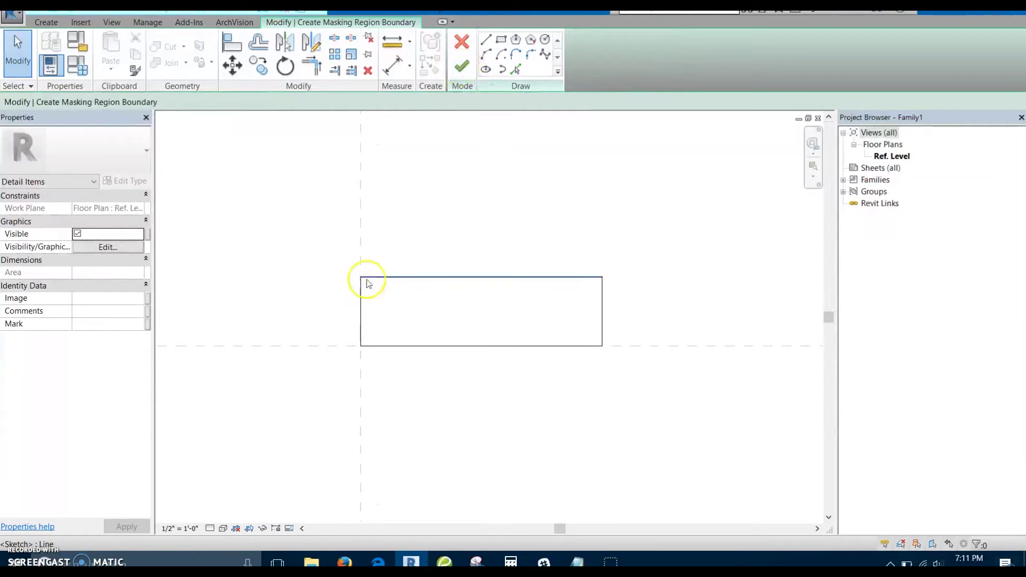
key("Tab")
left_click(367, 283)
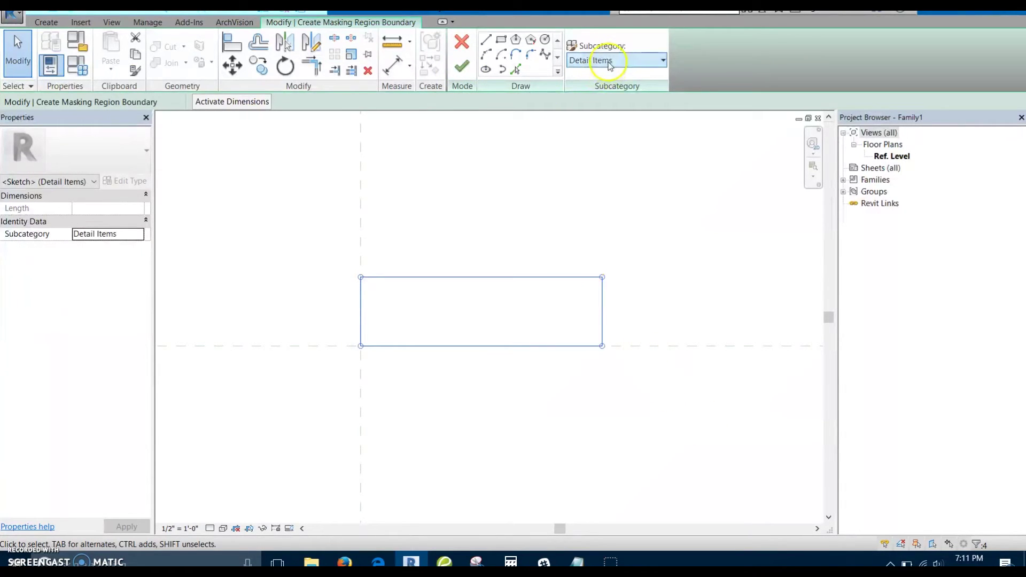
left_click(615, 61)
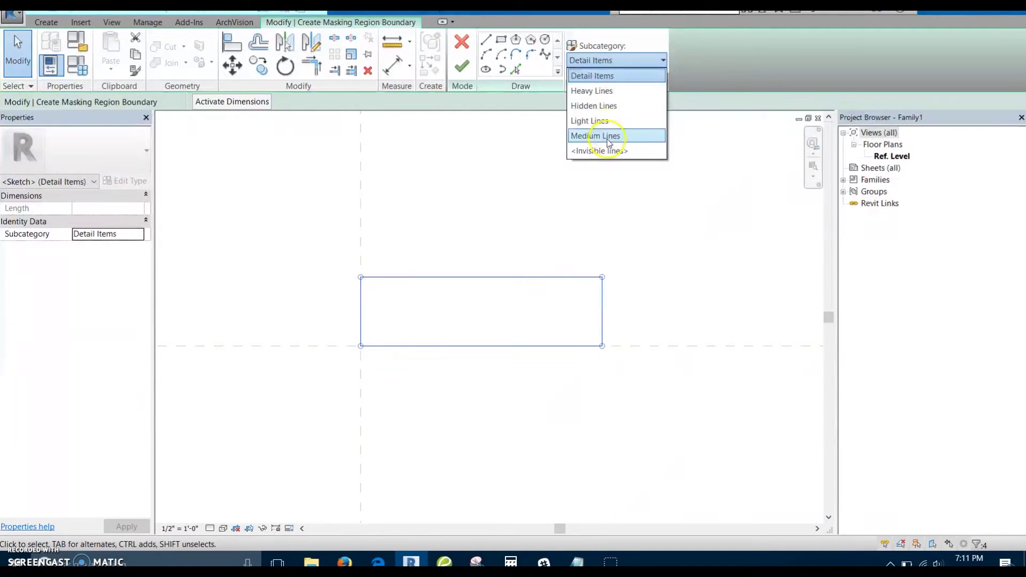
left_click(608, 137)
left_click(463, 66)
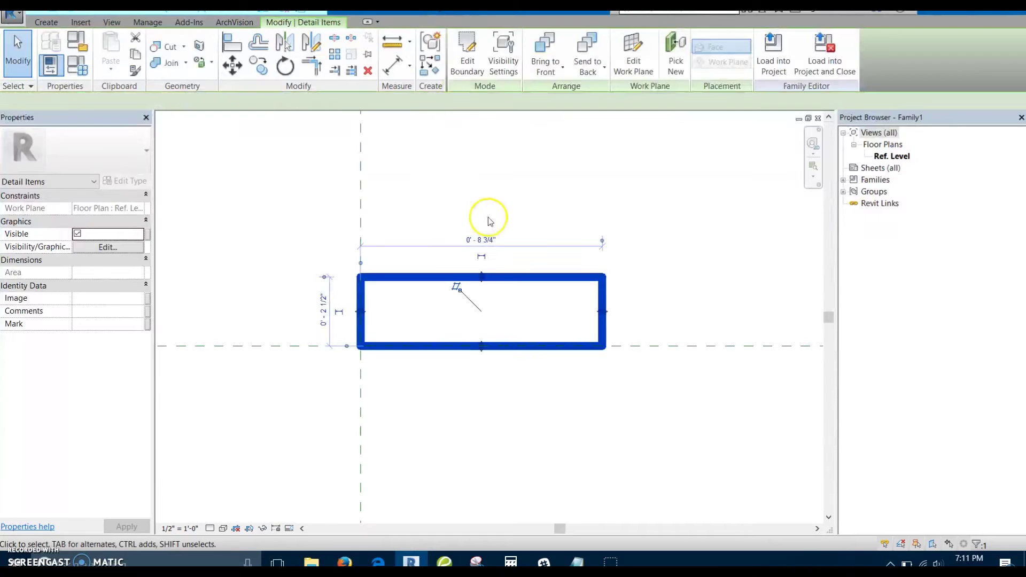
middle_click_drag(489, 218, 470, 201)
left_click(641, 262)
Step: Draw two crossing Detail Items lines from corner to corner of the finished masking region rectangle
scroll(625, 270, "up", 1)
middle_click_drag(664, 291, 617, 243)
scroll(681, 306, "down", 1)
scroll(382, 223, "down", 1)
middle_click_drag(383, 224, 388, 242)
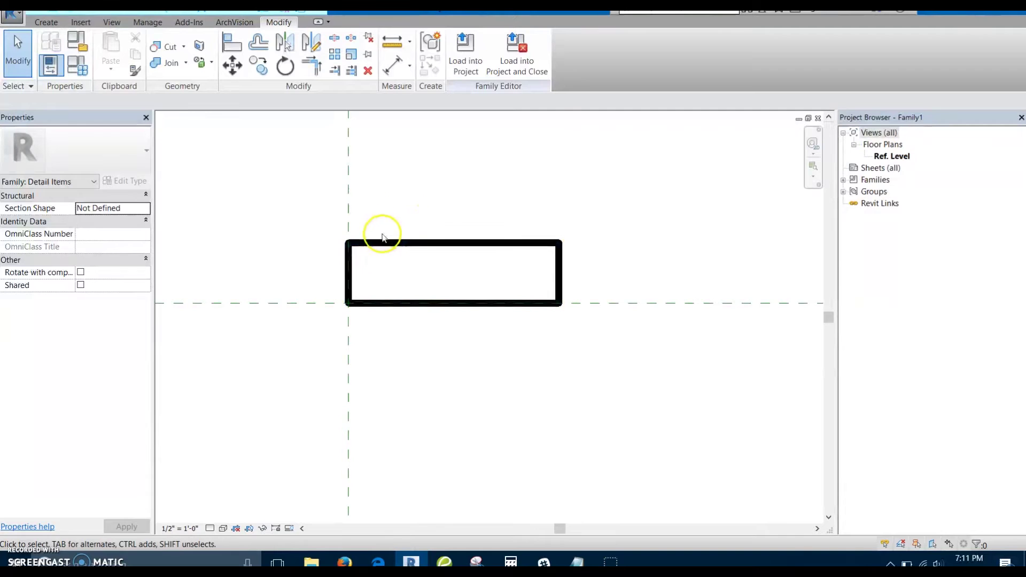
key("l")
key("i")
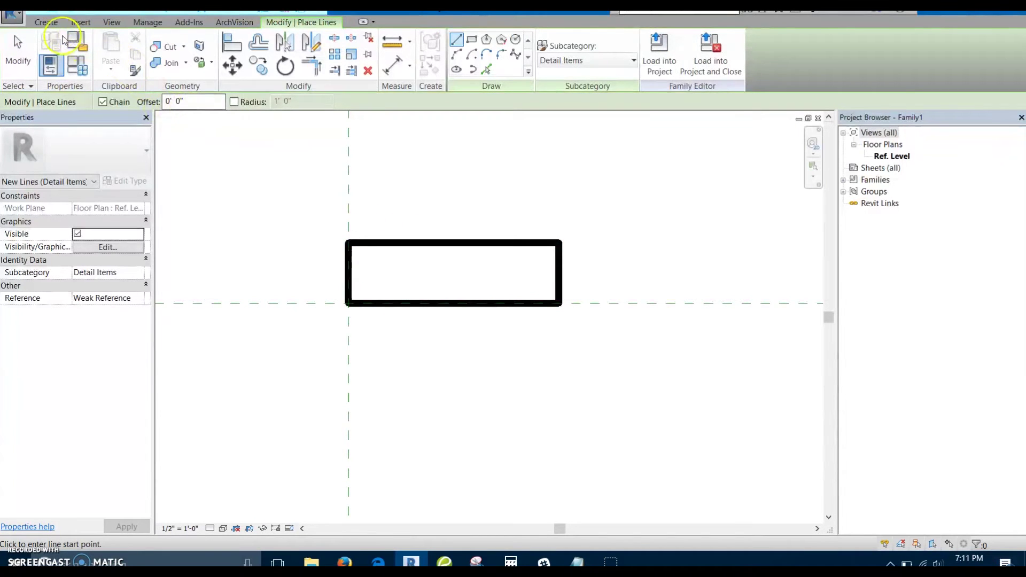
left_click(52, 23)
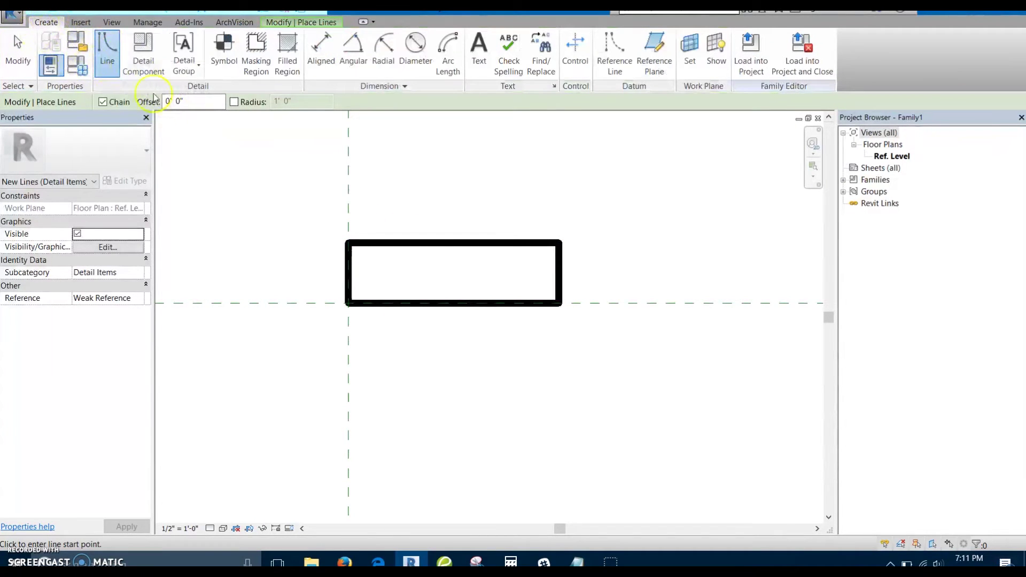
left_click(347, 243)
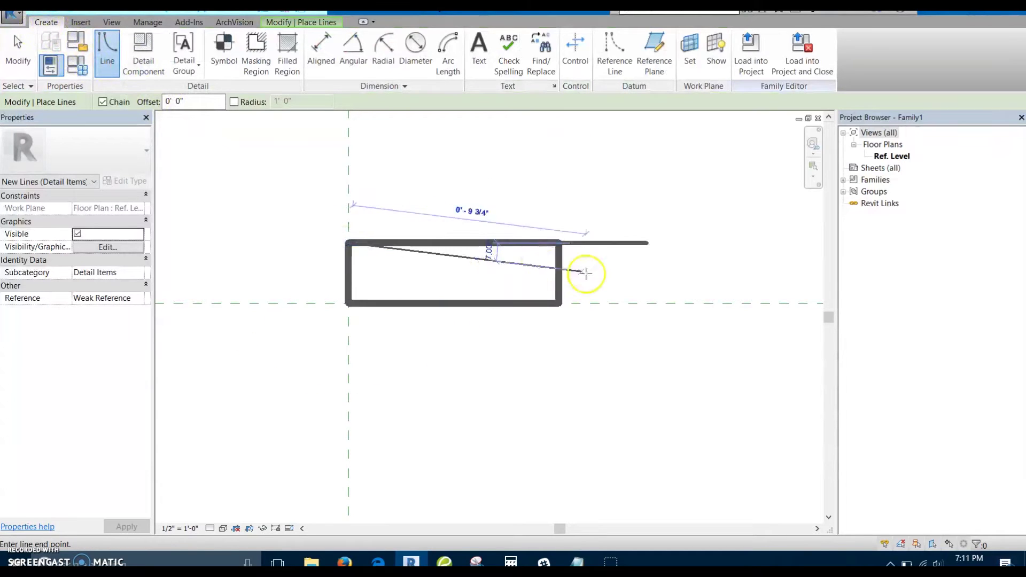
left_click(558, 303)
key("Escape")
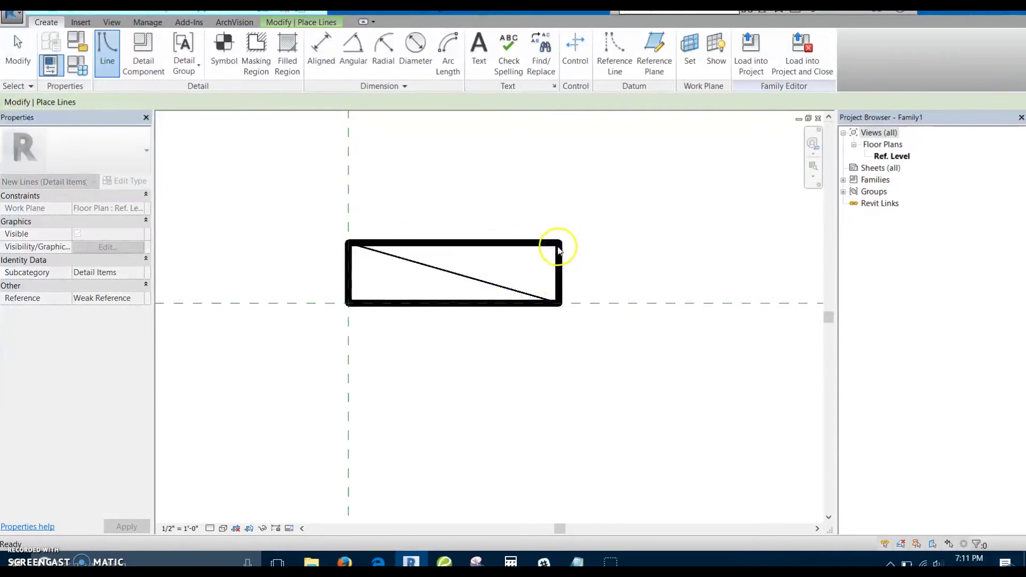
left_click(559, 244)
left_click(348, 303)
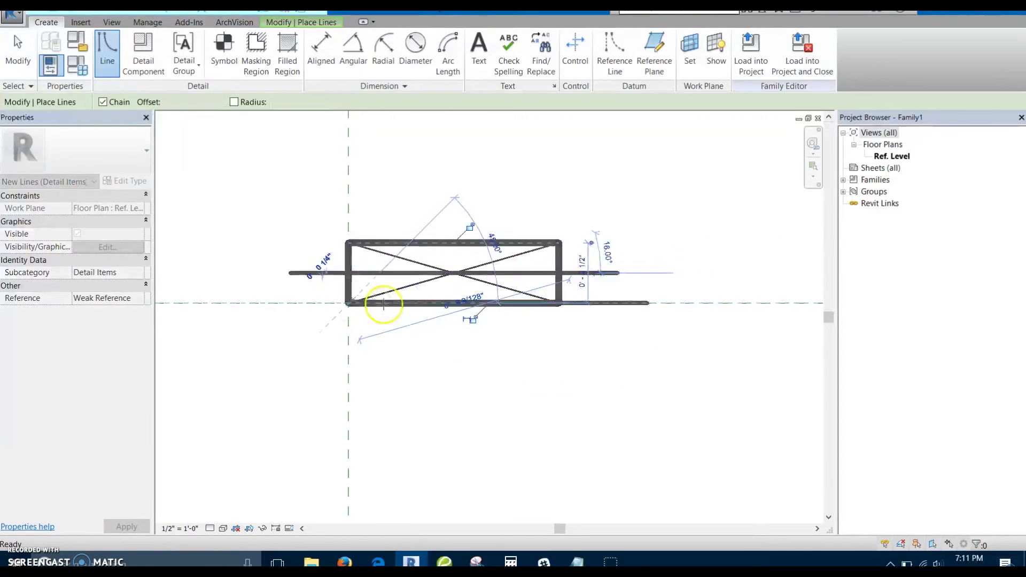
key("Escape")
key("Escape")
Step: Start saving the family as a new file and browse to the Sage Leaf Group folder on the Data (D:) drive
scroll(475, 280, "down", 1)
middle_click_drag(499, 319, 469, 329)
middle_click_drag(437, 271, 397, 323)
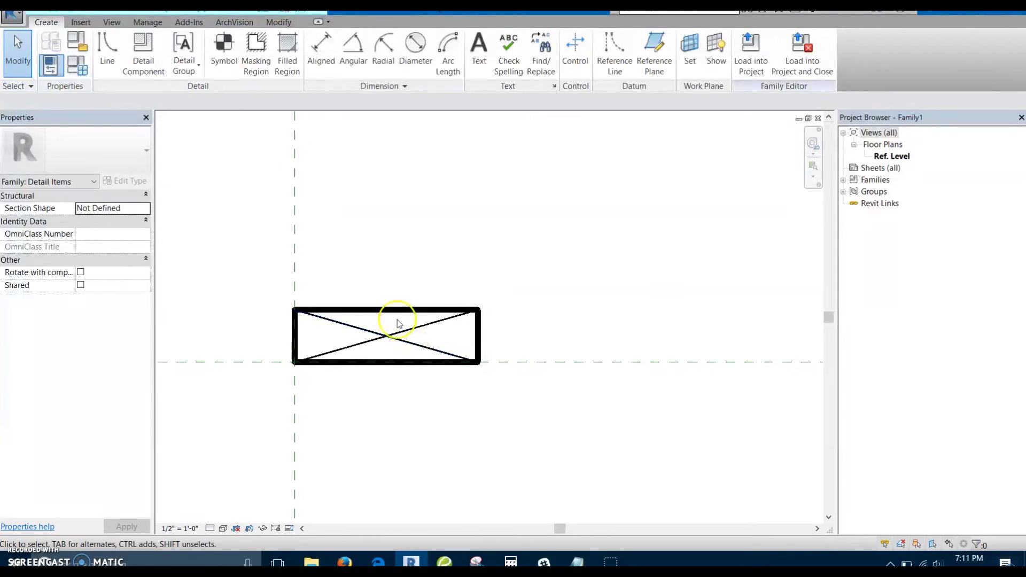
left_click(15, 16)
mouse_move(47, 171)
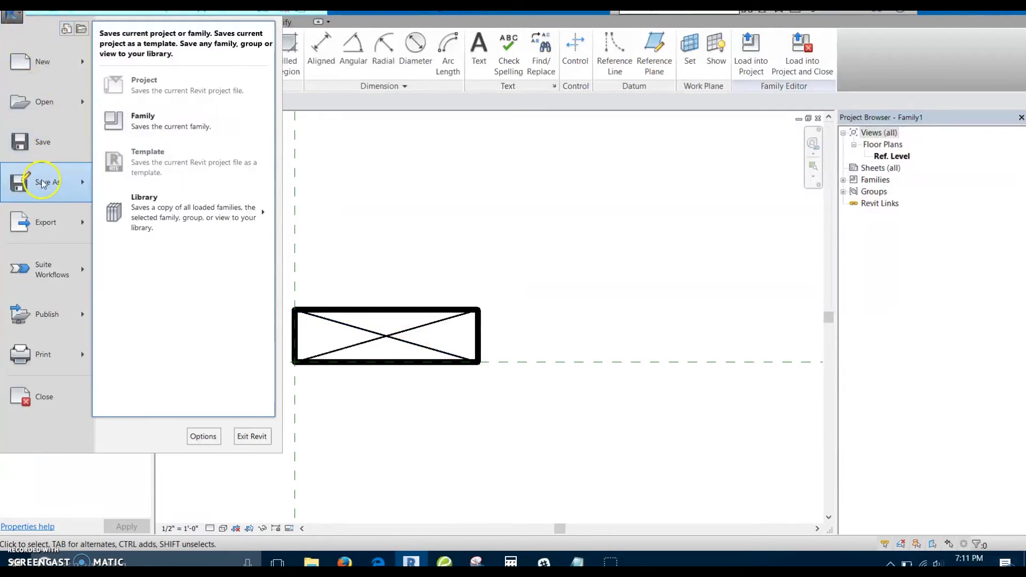
left_click(161, 113)
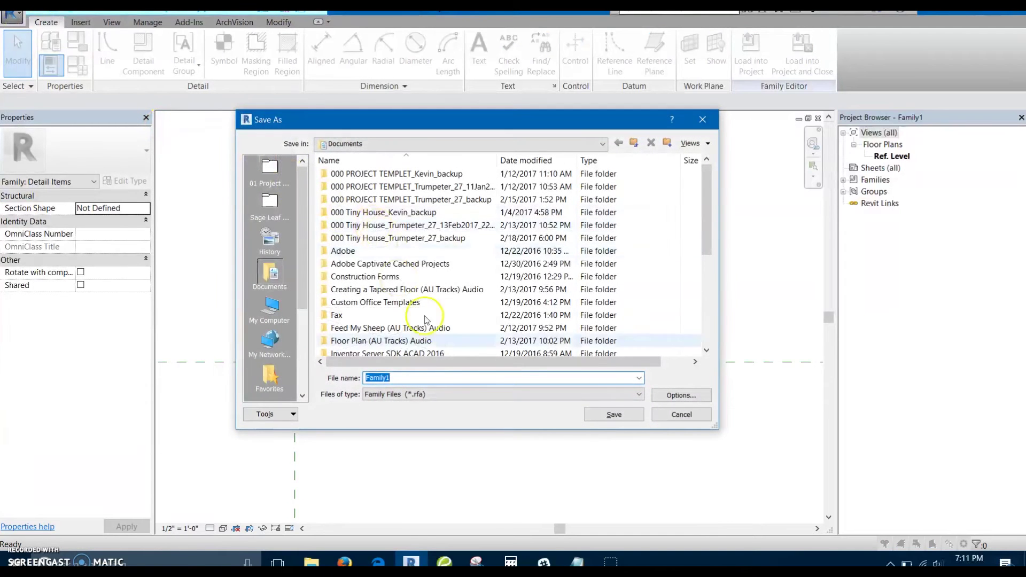
scroll(506, 266, "down", 2)
scroll(507, 266, "down", 2)
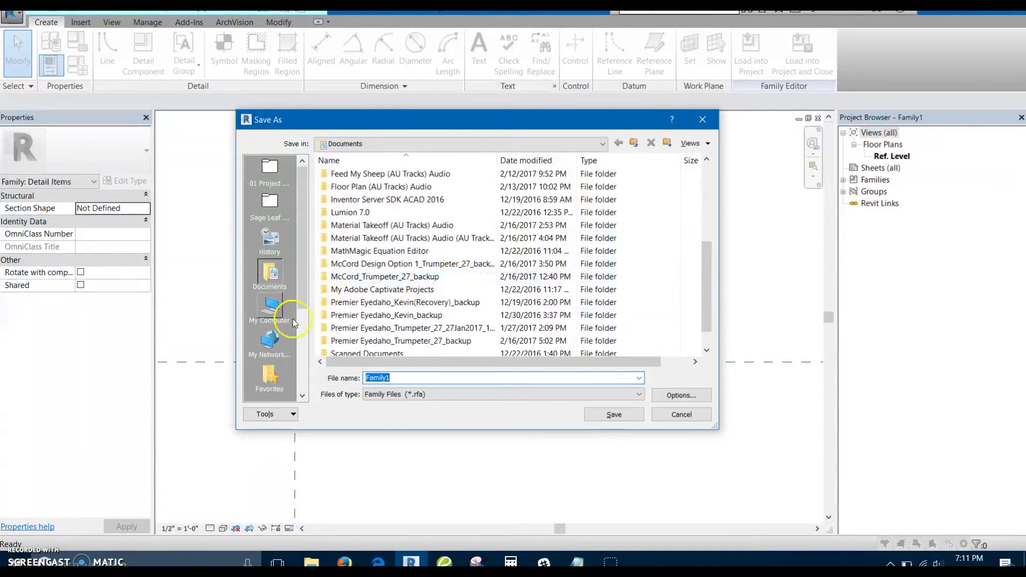
left_click(266, 308)
double_click(342, 311)
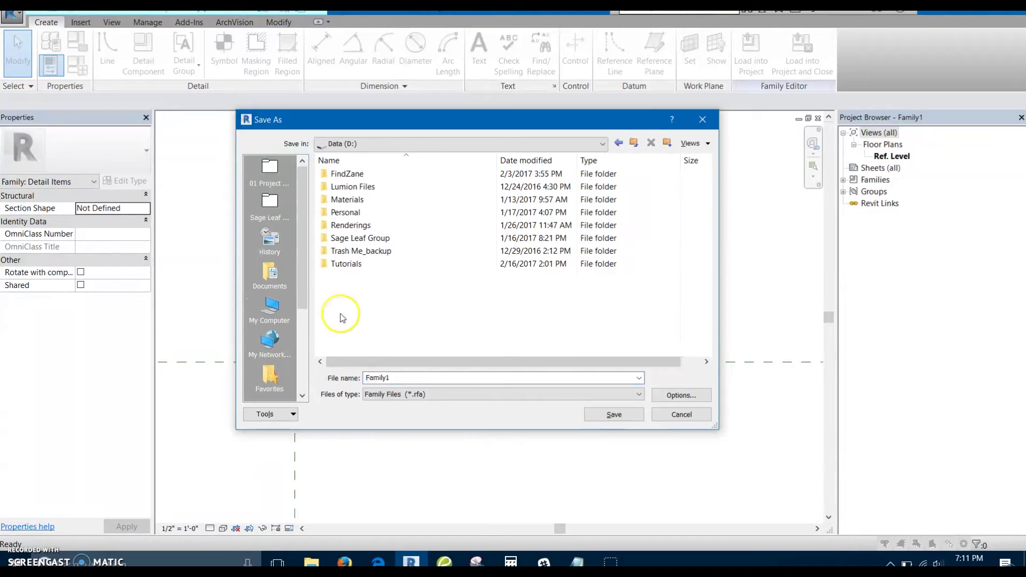
double_click(354, 238)
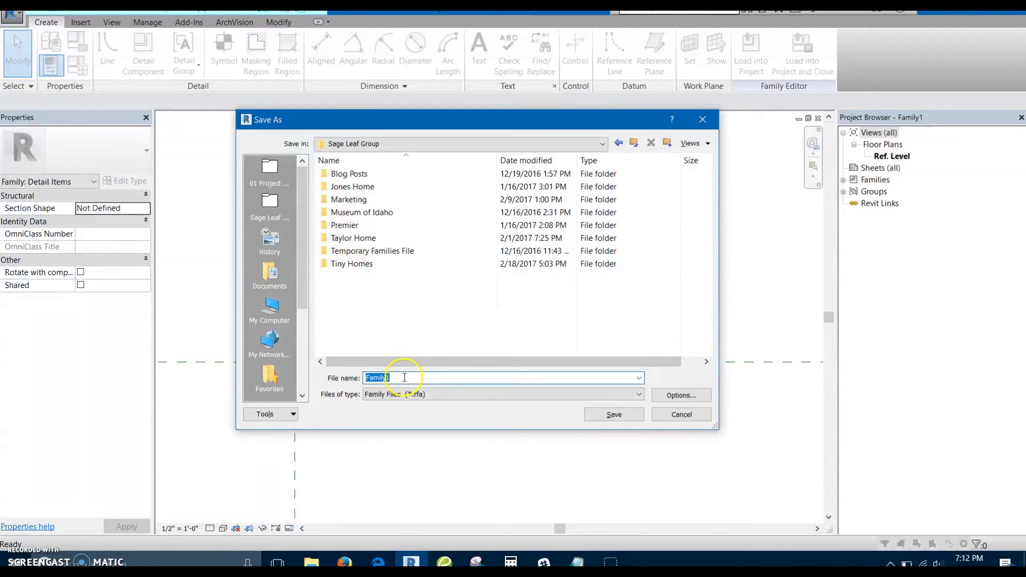
Step: Name the family file 2X4, keep the maximum backups at 1, and save it
type("2X4")
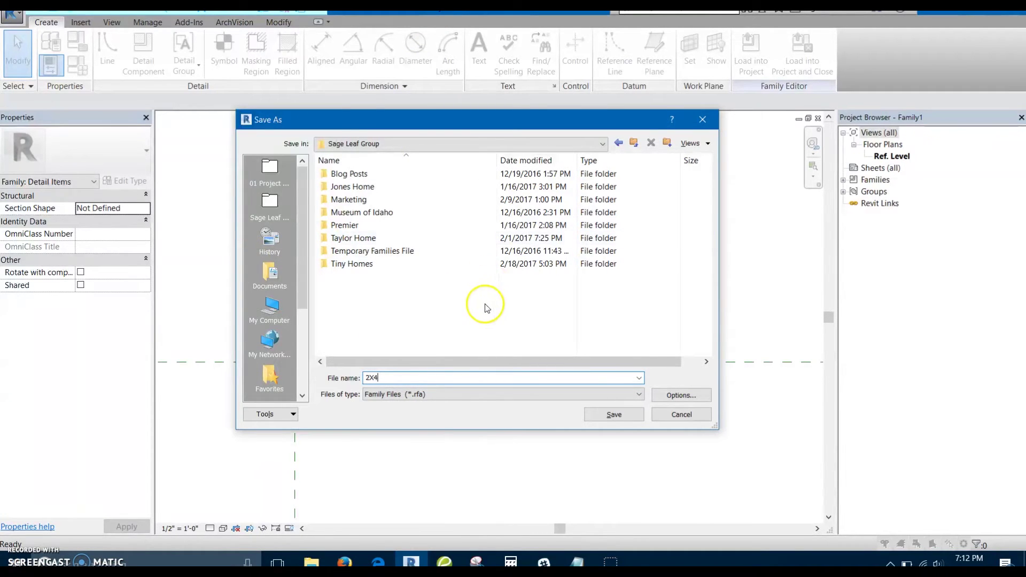
left_click(675, 396)
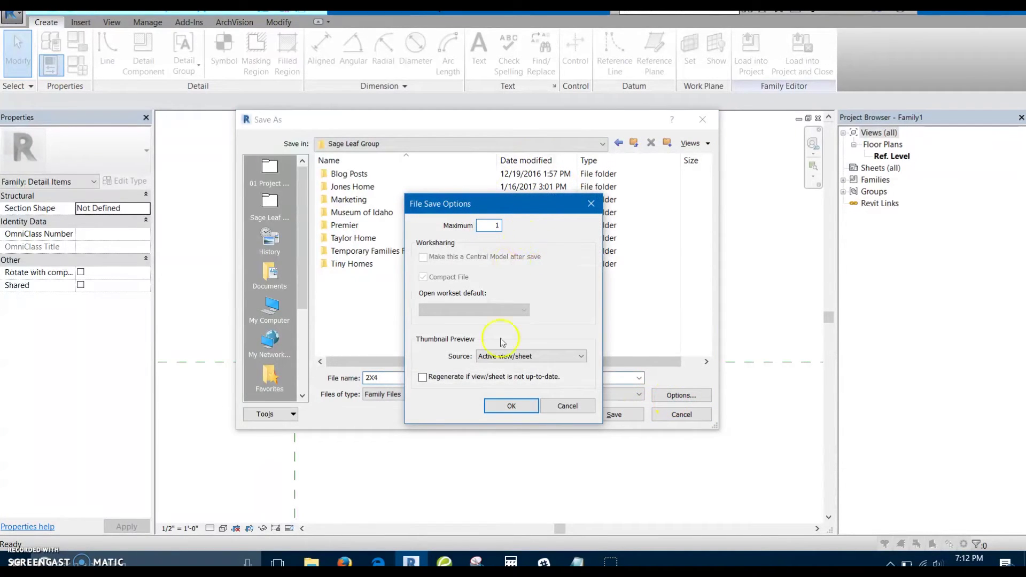
left_click(512, 406)
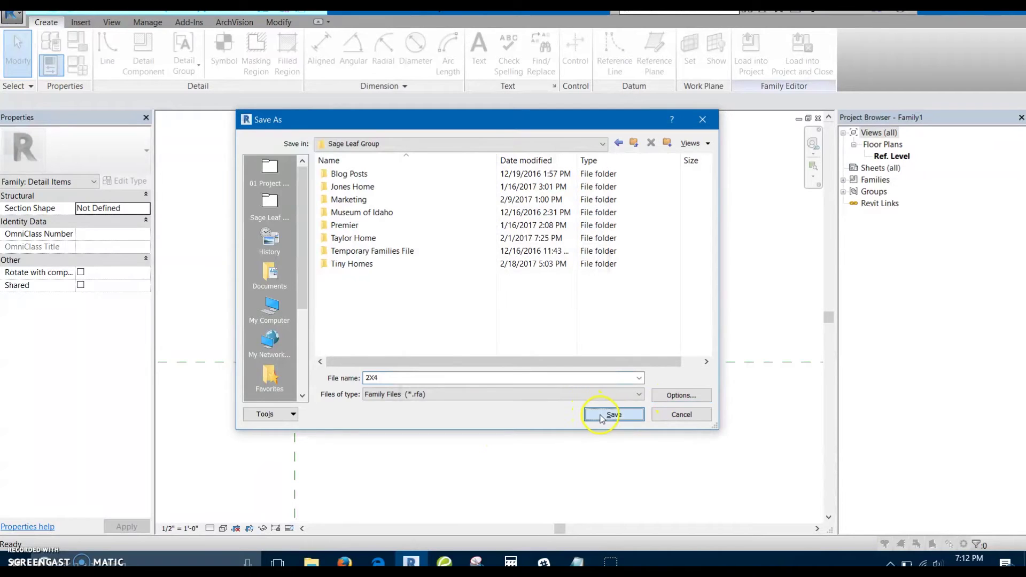
left_click(602, 417)
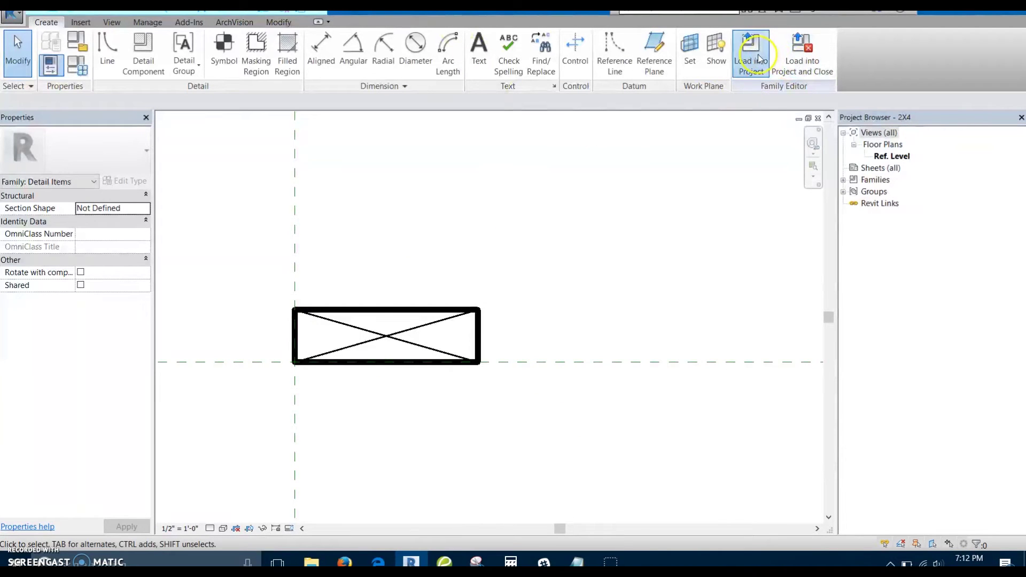
Step: Load the 2X4 family into the house project and preview its placement on the Level 1 floor plan
left_click(759, 59)
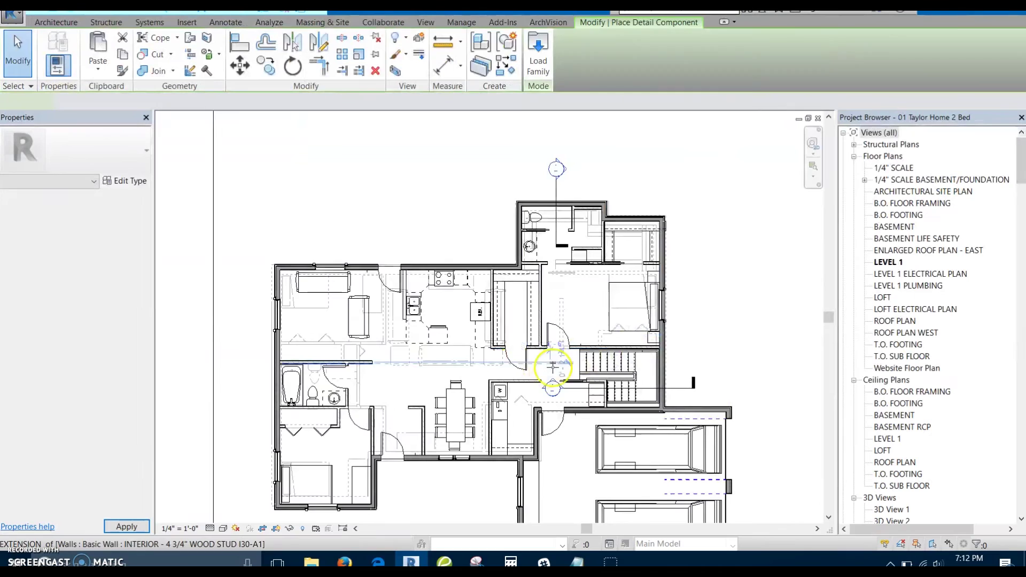
scroll(435, 259, "up", 5)
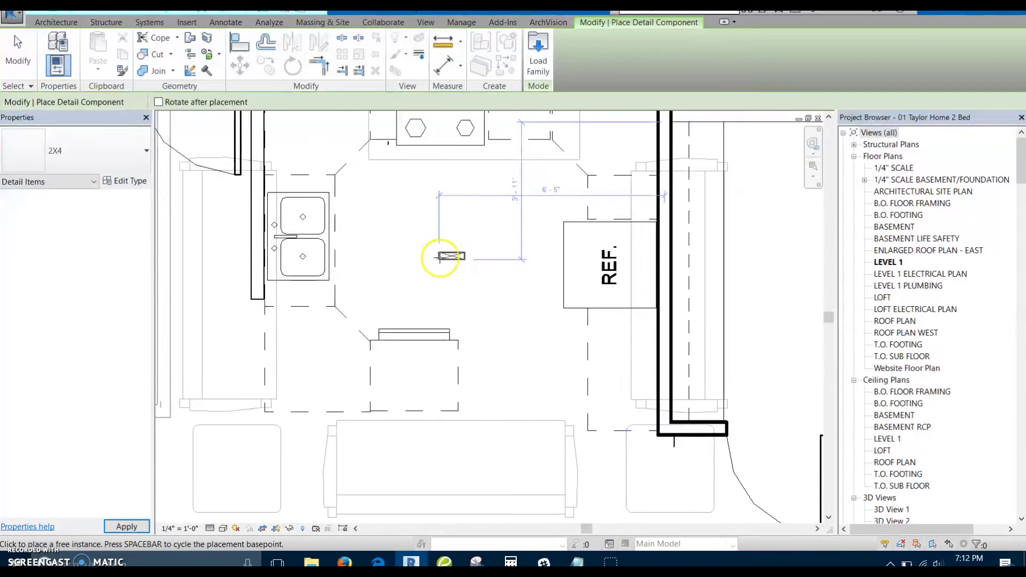
scroll(419, 241, "down", 4)
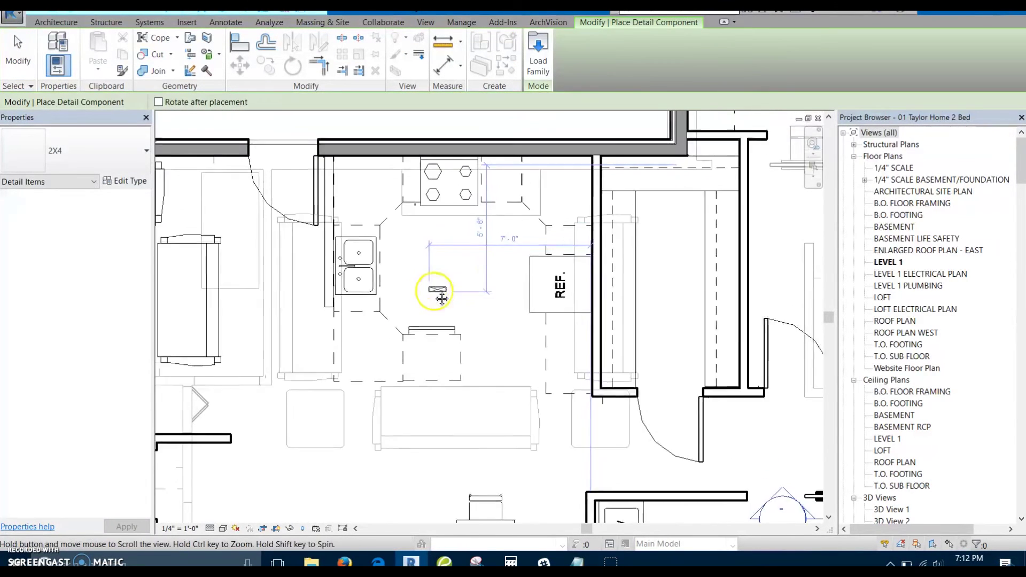
middle_click_drag(435, 293, 481, 281)
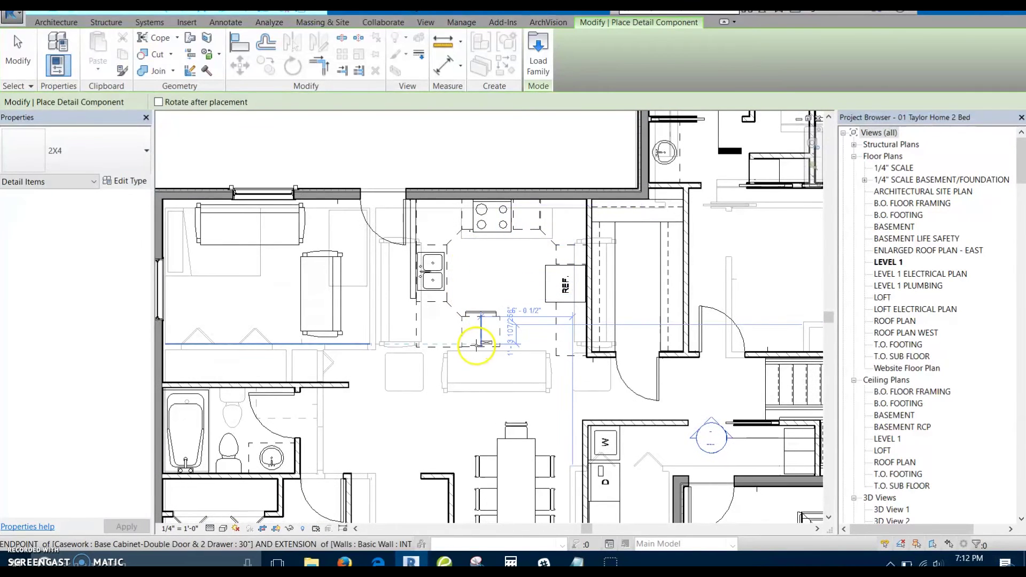
scroll(488, 332, "down", 2)
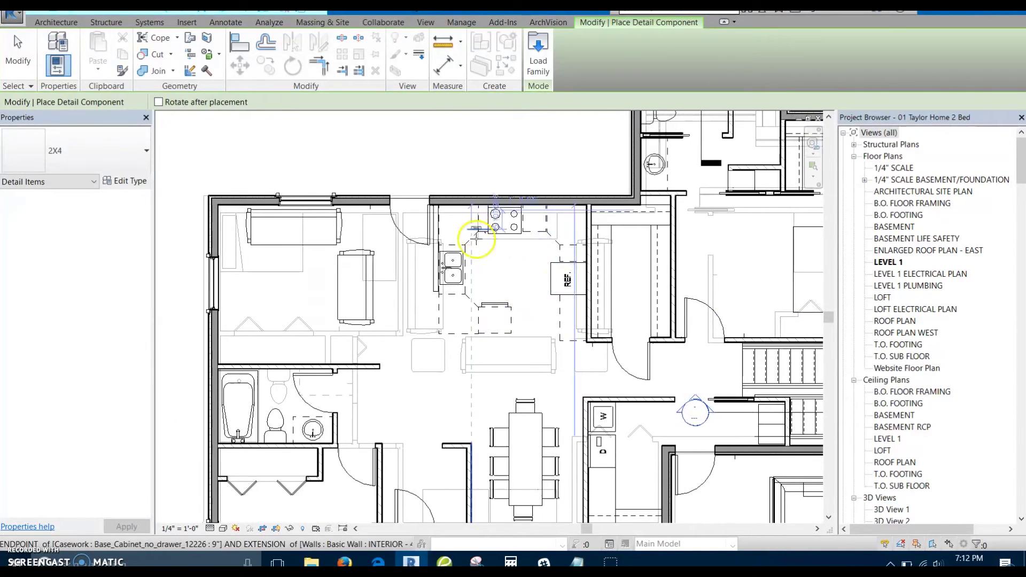
mouse_move(472, 230)
middle_mouse_down()
mouse_move(468, 270)
mouse_move(449, 248)
middle_mouse_up()
scroll(472, 267, "down", 2)
Step: Switch to the Section 6 callout view showing the wall, floor and foundation junction
key("ctrl+Tab")
double_click(463, 239)
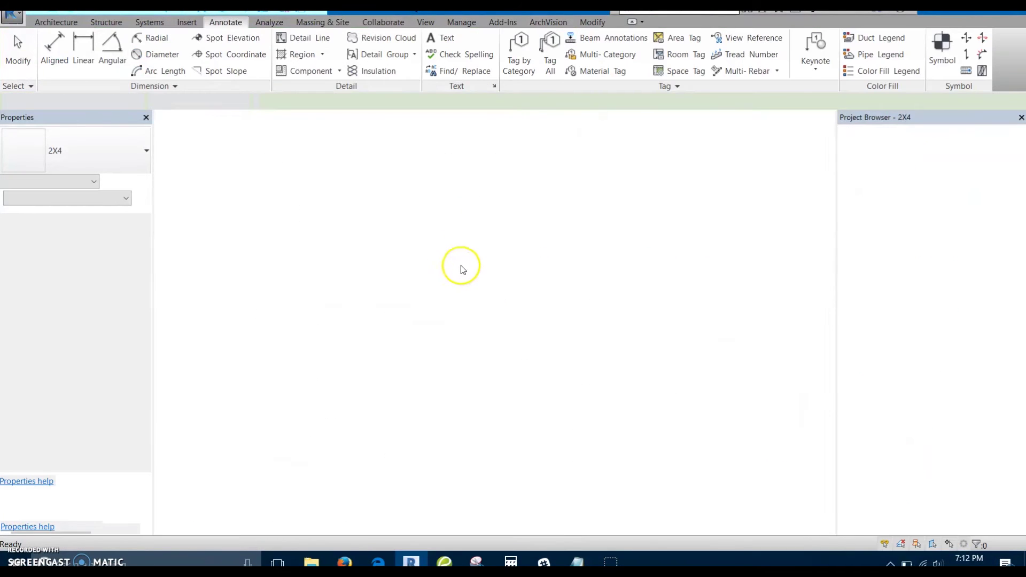
key("ctrl+Tab")
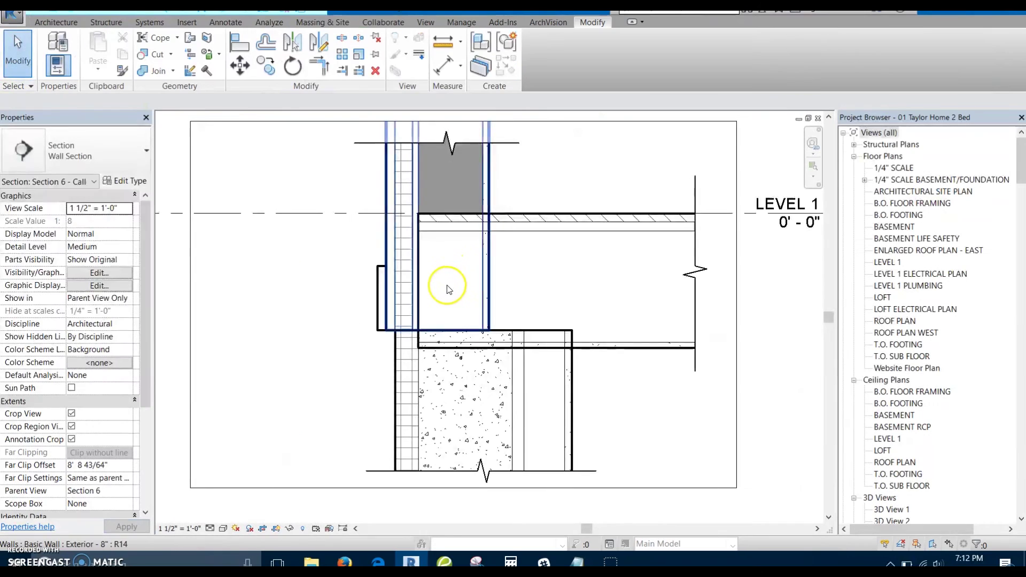
scroll(447, 283, "down", 1)
middle_click_drag(447, 281, 466, 289)
scroll(467, 297, "up", 3)
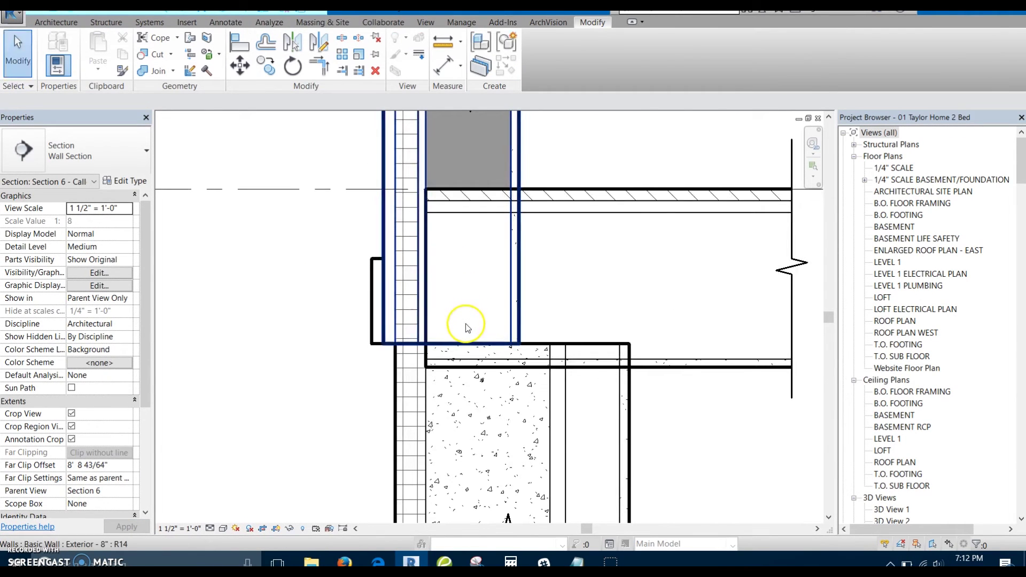
Step: Place a 2X4 detail component on top of the foundation, its lower corner at the inner face of the wall sheathing
key("Return")
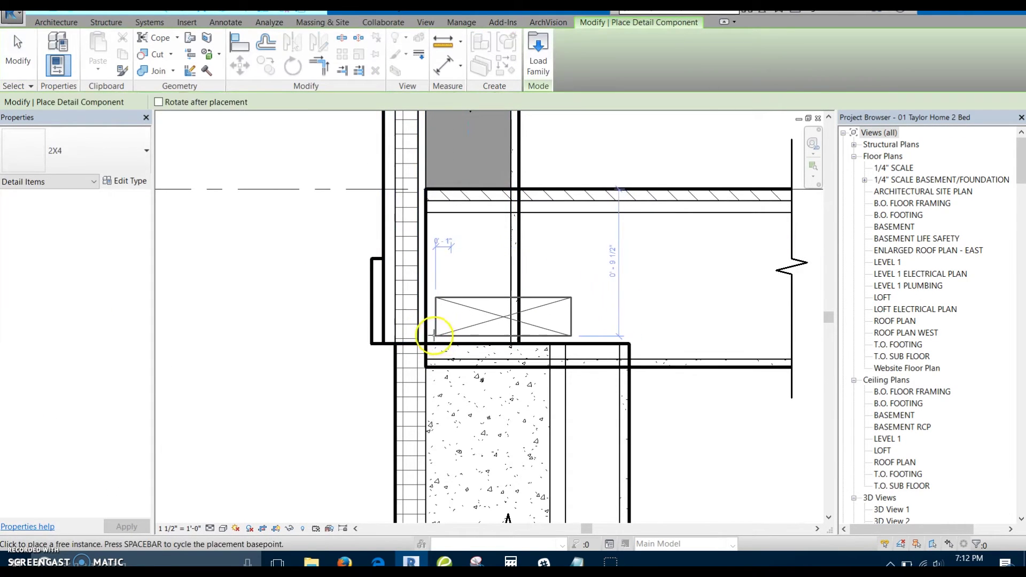
left_click(426, 343)
key("Escape")
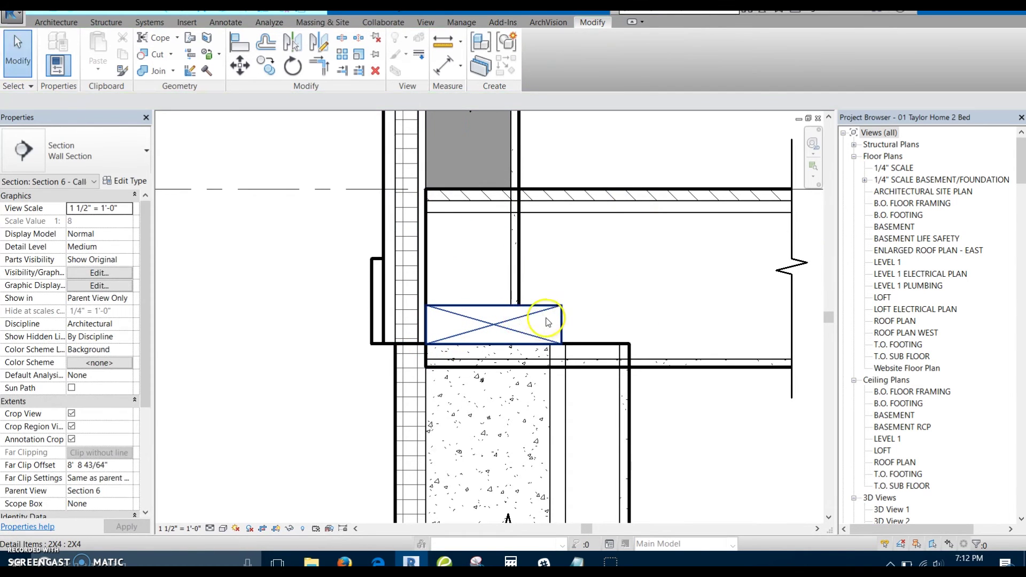
Step: Open the placed 2X4 family for editing and start editing the boundary of its masking region
double_click(546, 321)
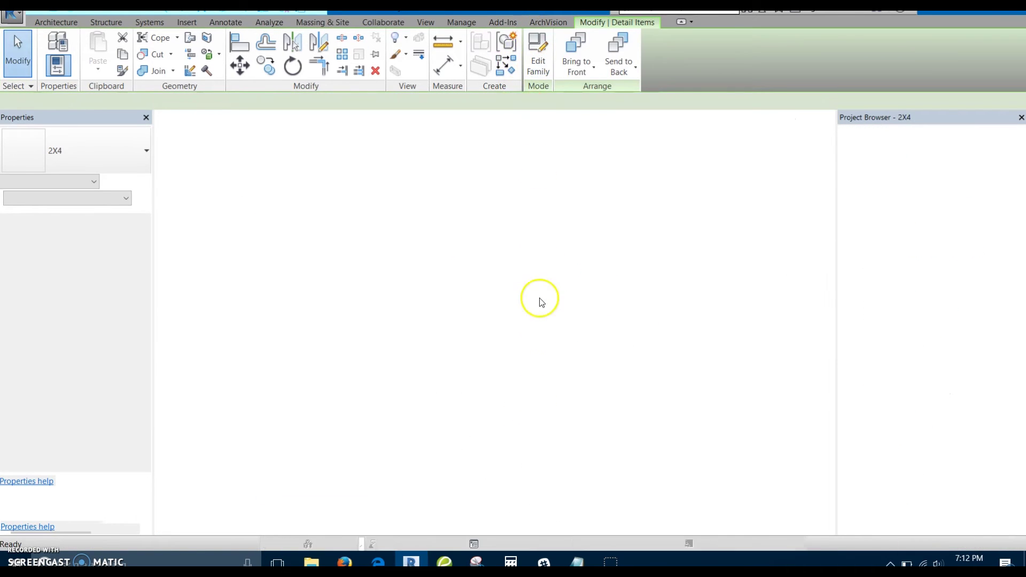
middle_click_drag(428, 297, 426, 268)
scroll(522, 294, "up", 1)
left_click(426, 265)
left_click(478, 74)
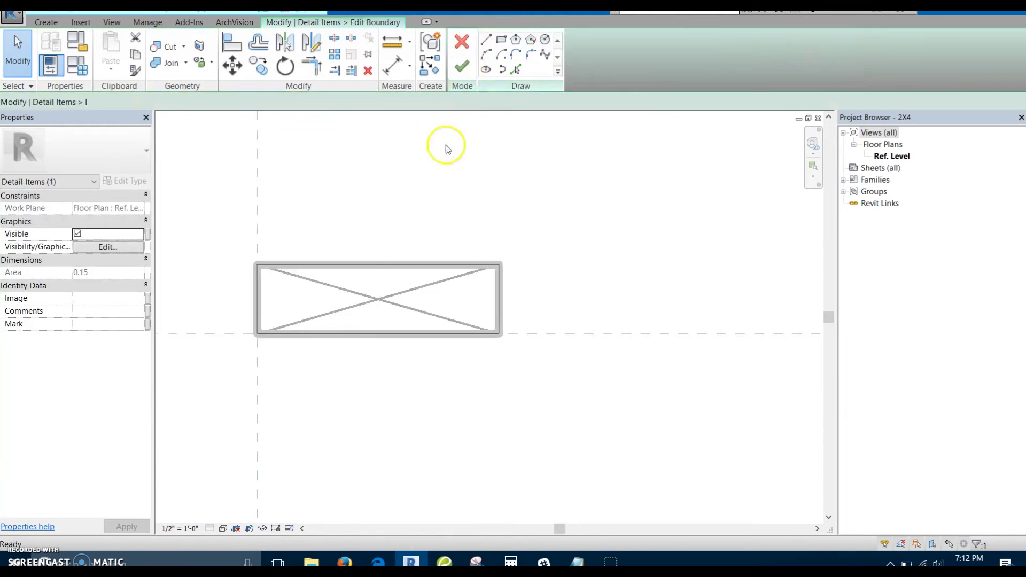
middle_click_drag(453, 215, 491, 215)
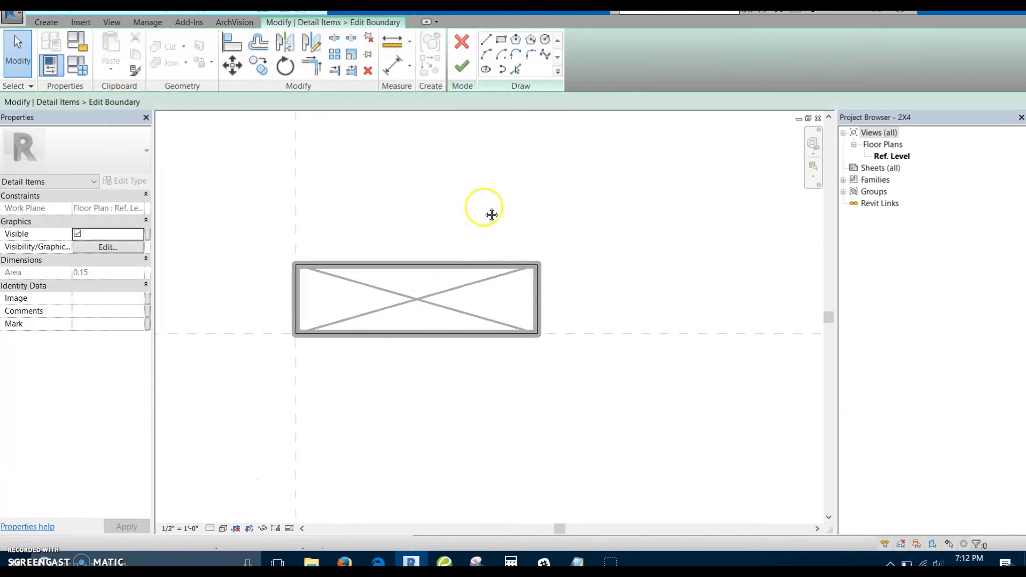
Step: Add aligned dimensions to the height and width of the masking region's rectangular boundary
left_click(377, 334)
left_click(373, 265)
left_click(251, 262)
scroll(253, 263, "down", 1)
middle_click_drag(279, 294, 339, 321)
left_click(347, 324)
left_click(529, 312)
left_click(530, 310)
left_click(549, 206)
scroll(567, 229, "down", 2)
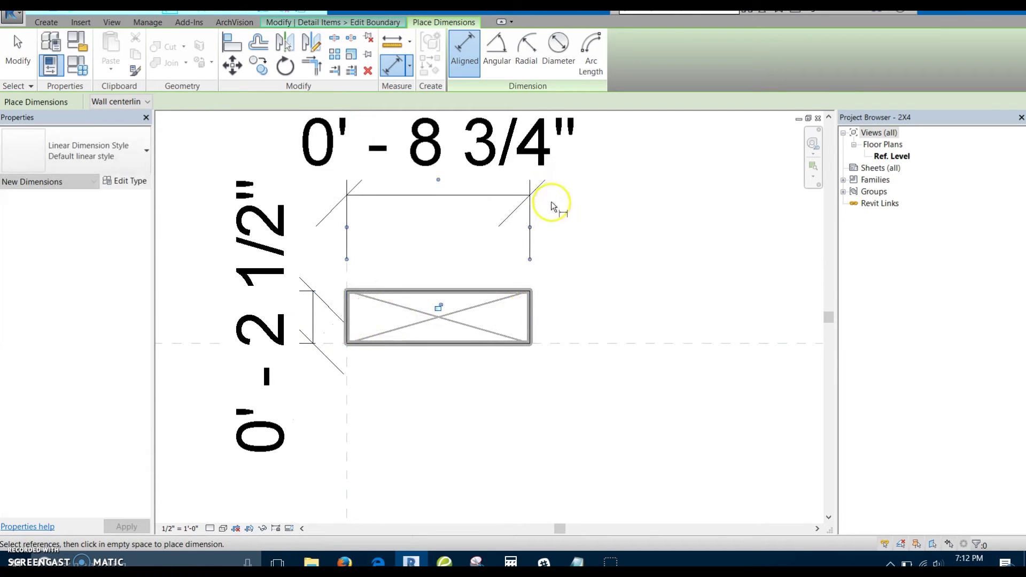
key("Escape")
key("Escape")
Step: Set the height of the boundary rectangle to 1.5 inches by repositioning its upper line
left_click(425, 296)
left_click(379, 312)
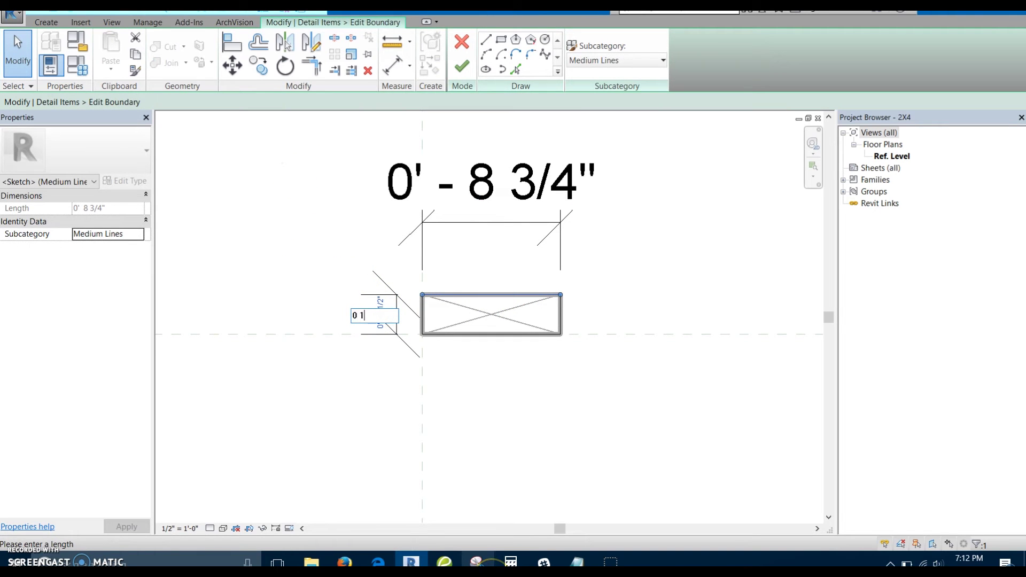
type("0 1.5")
key("Return")
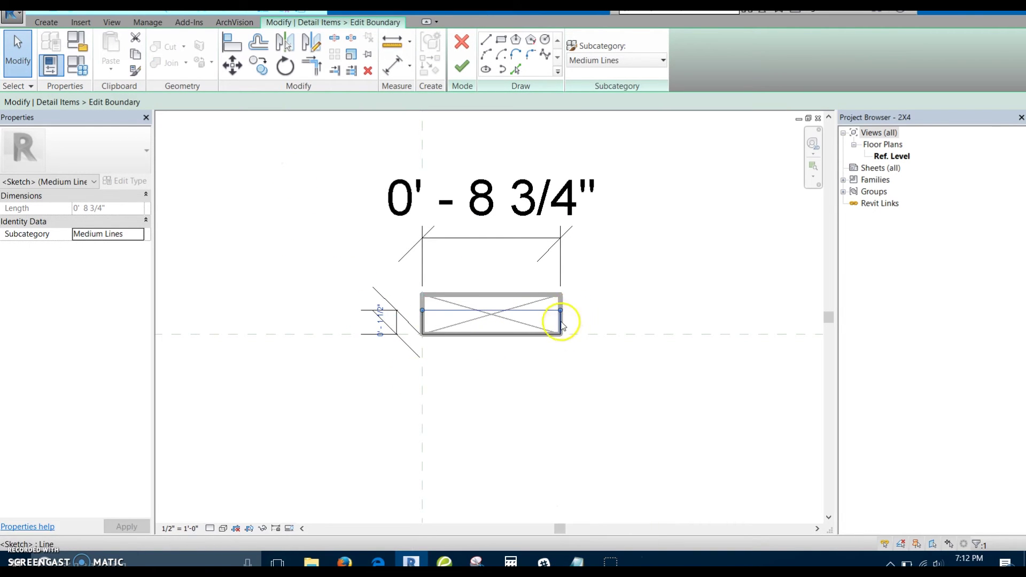
Step: Set the width of the boundary rectangle to 3 1/2" by repositioning its right line, and finish the boundary edit
left_click(570, 306)
left_click(560, 315)
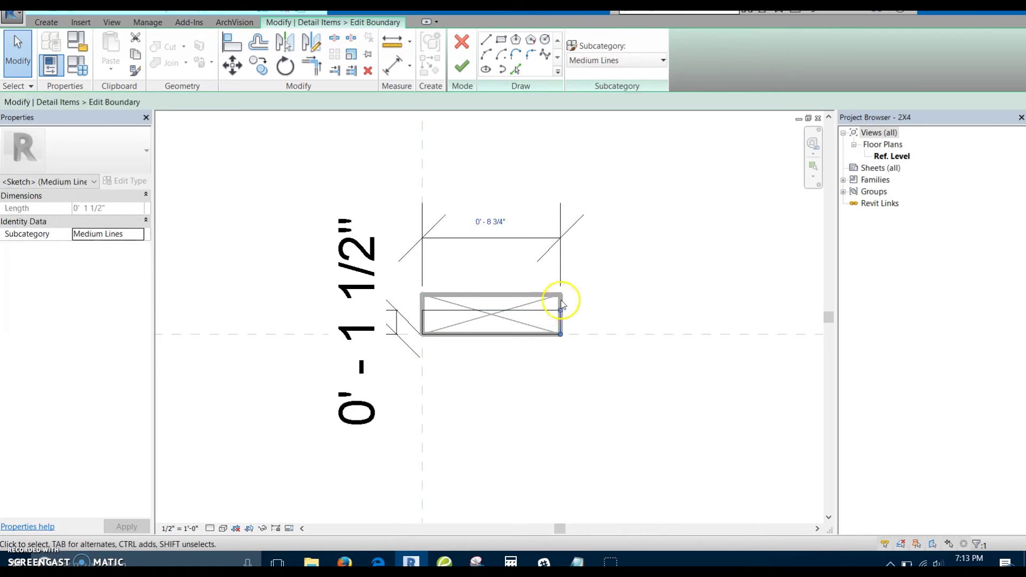
scroll(561, 300, "up", 2)
left_click(504, 331)
left_click(559, 343)
scroll(560, 335, "down", 3)
middle_click_drag(524, 267, 550, 300)
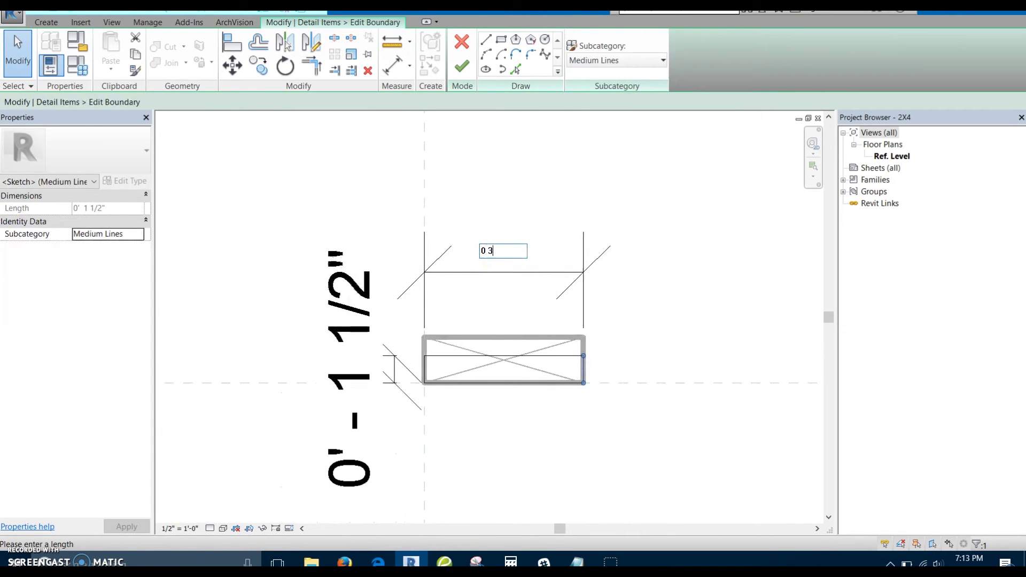
key("Return")
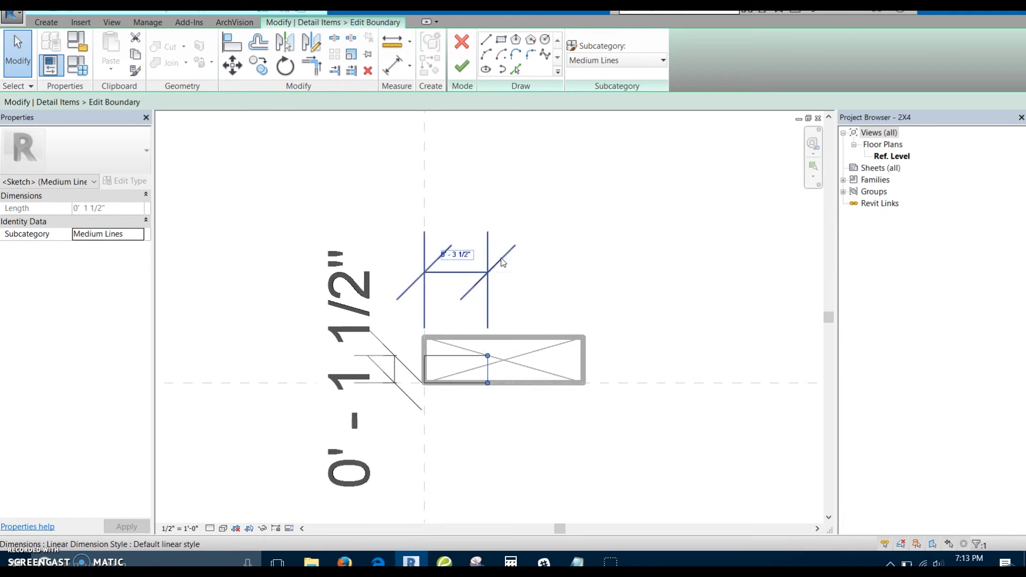
left_click(623, 209)
scroll(510, 363, "up", 1)
middle_click_drag(511, 363, 538, 362)
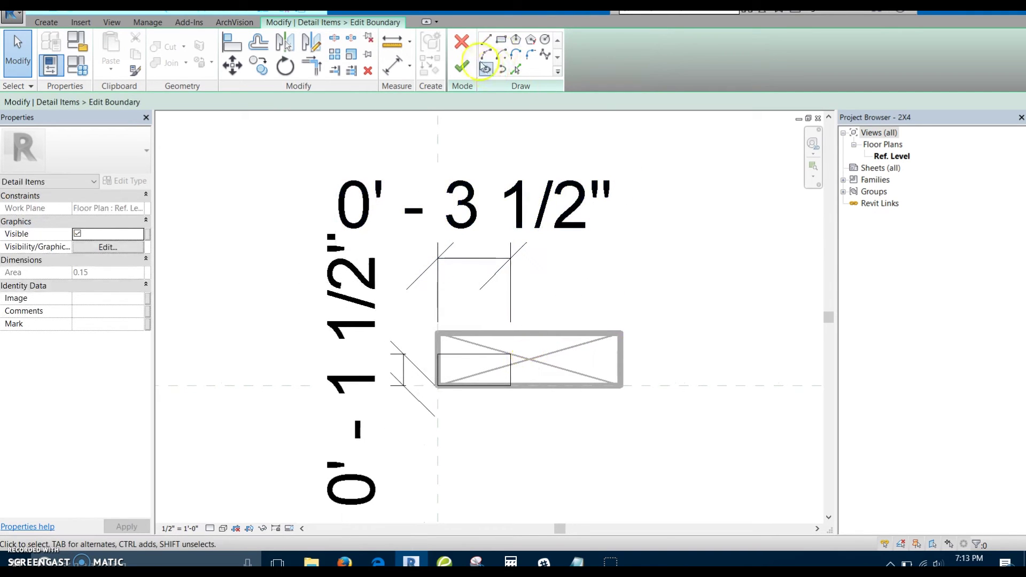
left_click(463, 68)
scroll(540, 343, "up", 4)
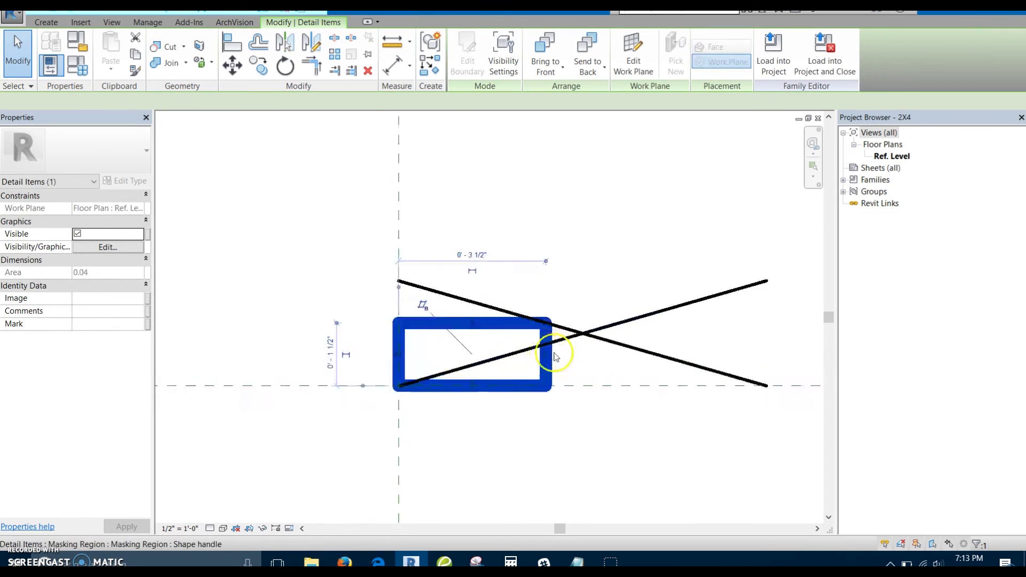
scroll(563, 342, "down", 1)
Step: Assign the Light Lines subcategory to the masking region's four boundary lines and finish the boundary edit
left_click(487, 63)
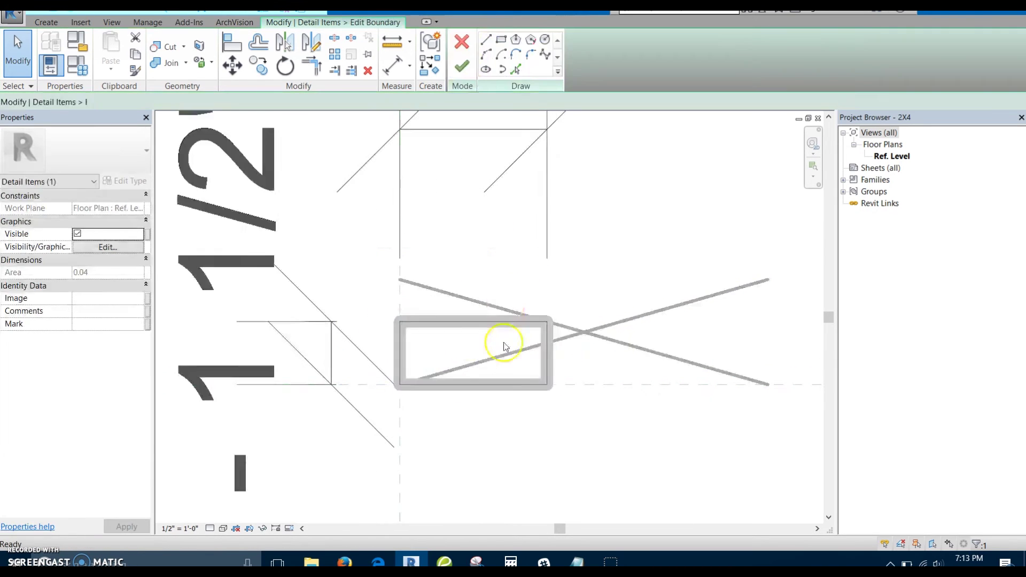
left_click(598, 62)
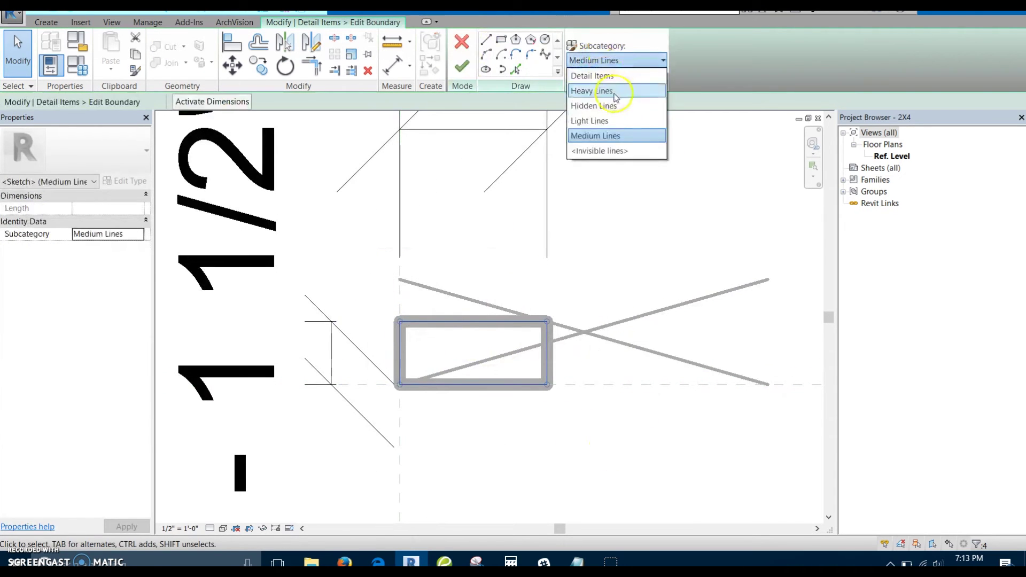
left_click(621, 127)
left_click(596, 245)
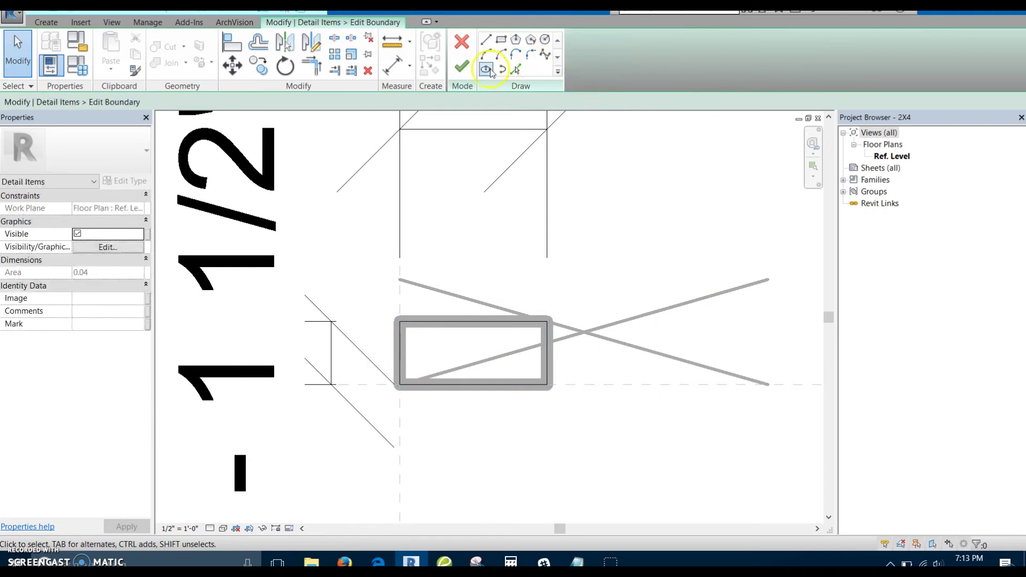
left_click(460, 67)
scroll(569, 213, "down", 1)
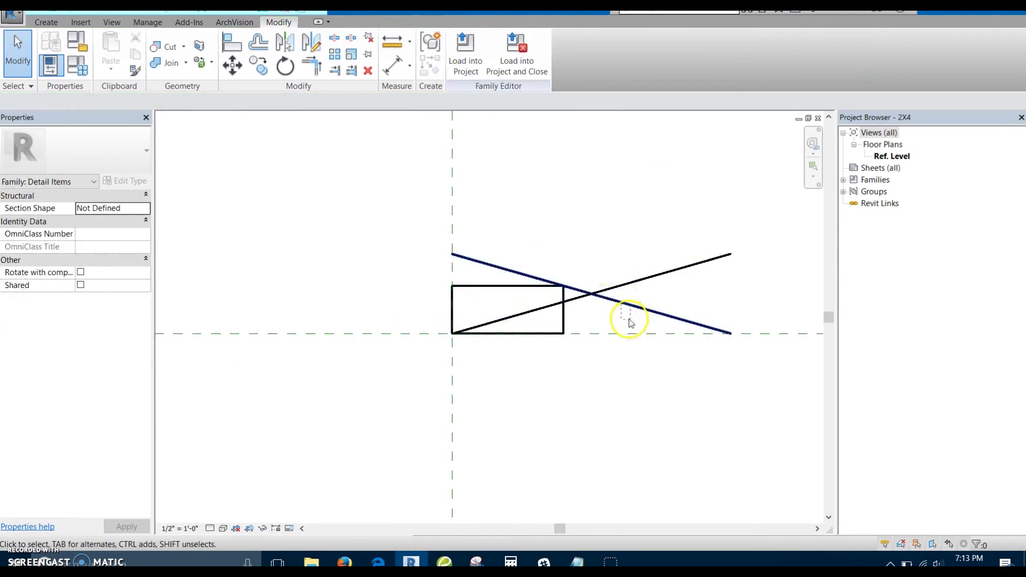
Step: Shorten the rising diagonal and fit the falling diagonal between the resized rectangle's upper-left and lower-right corners
key("Escape")
left_click(722, 257)
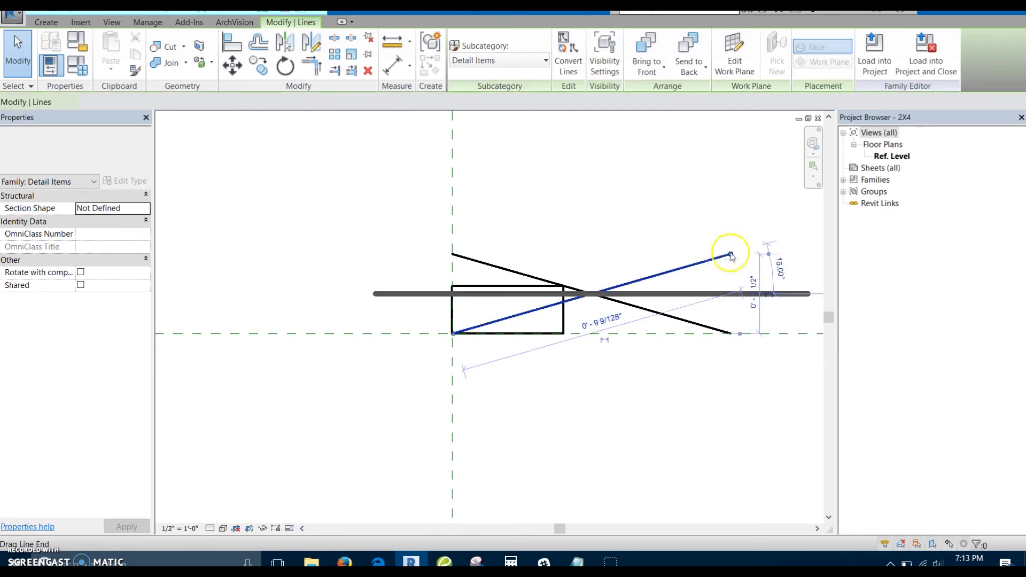
left_click_drag(731, 254, 562, 333)
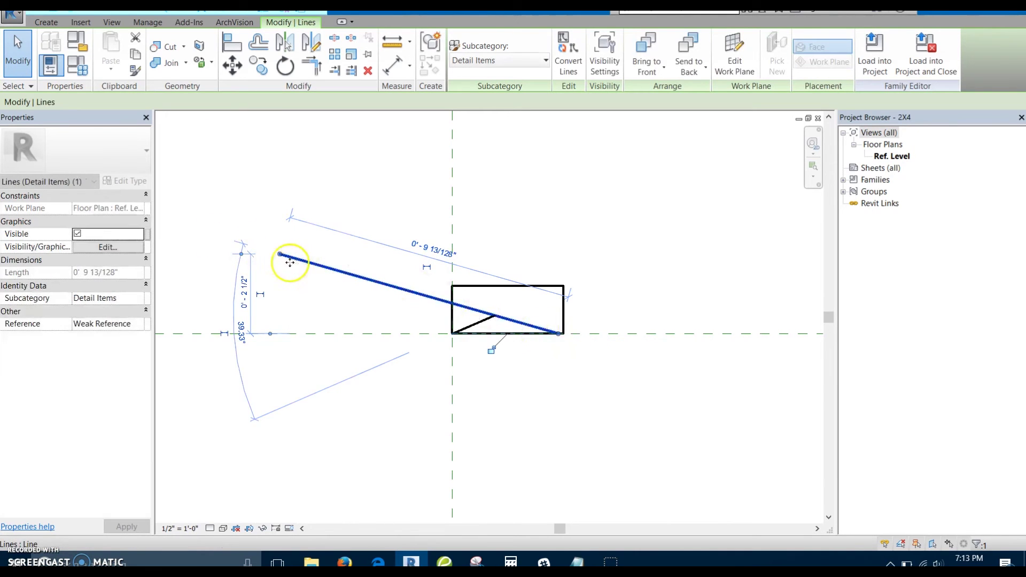
left_click_drag(284, 257, 454, 287)
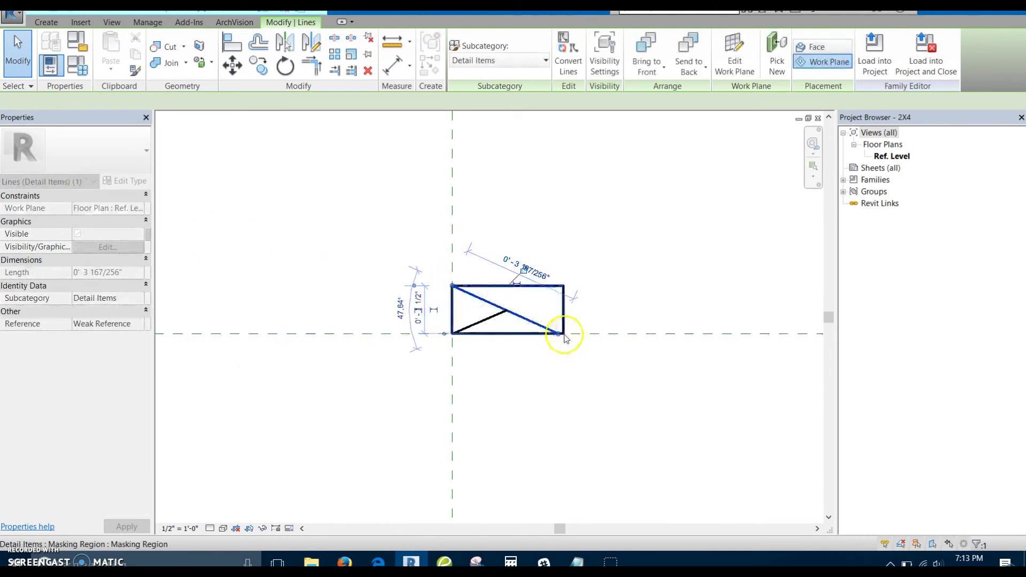
mouse_move(565, 336)
left_mouse_down()
mouse_move(565, 321)
mouse_move(563, 332)
left_mouse_up()
scroll(560, 335, "up", 4)
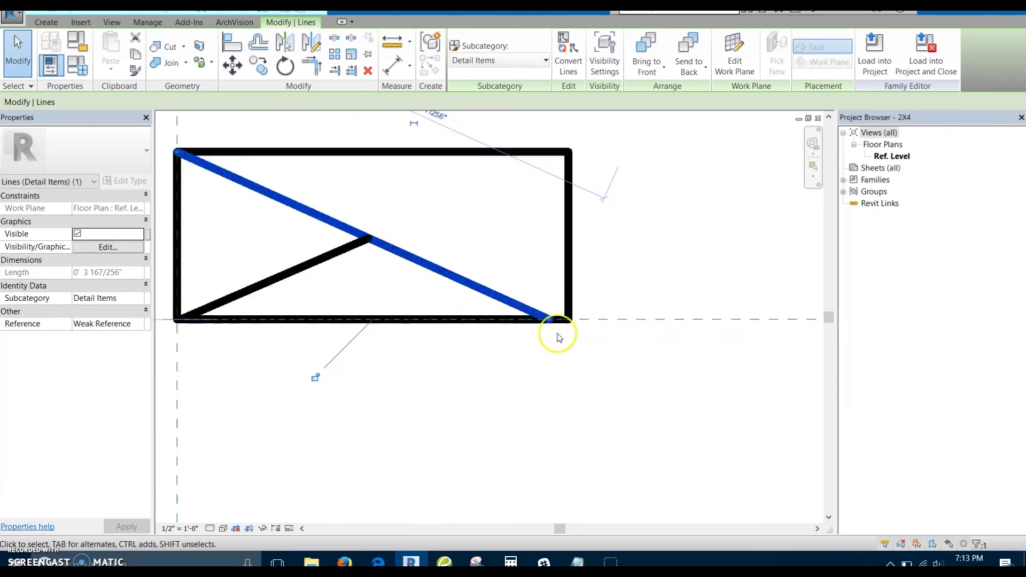
Step: Extend the rising diagonal to the rectangle's upper-right corner to complete the cross
left_click(359, 239)
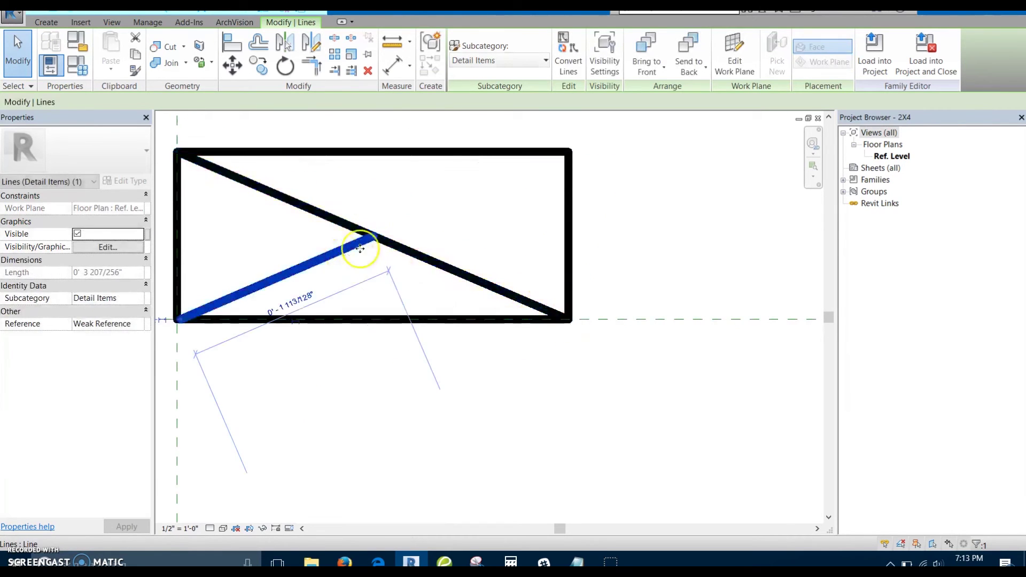
left_click_drag(376, 238, 568, 152)
scroll(583, 152, "down", 4)
middle_click_drag(623, 272, 586, 337)
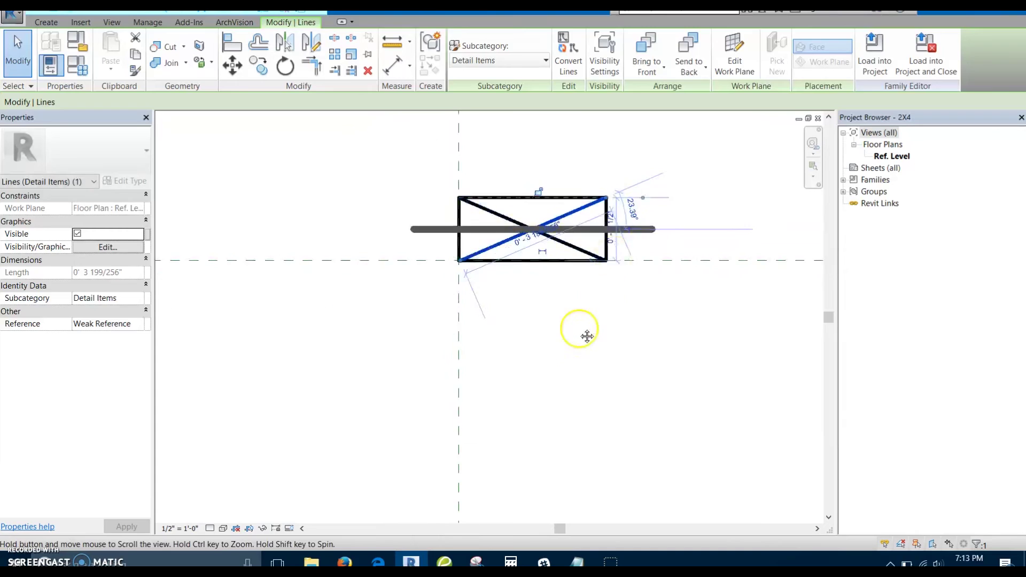
key("Escape")
Step: Assign the Medium Lines subcategory to all four boundary lines of the masking region and finish the boundary edit
scroll(572, 316, "down", 2)
scroll(535, 315, "up", 4)
left_click(536, 316)
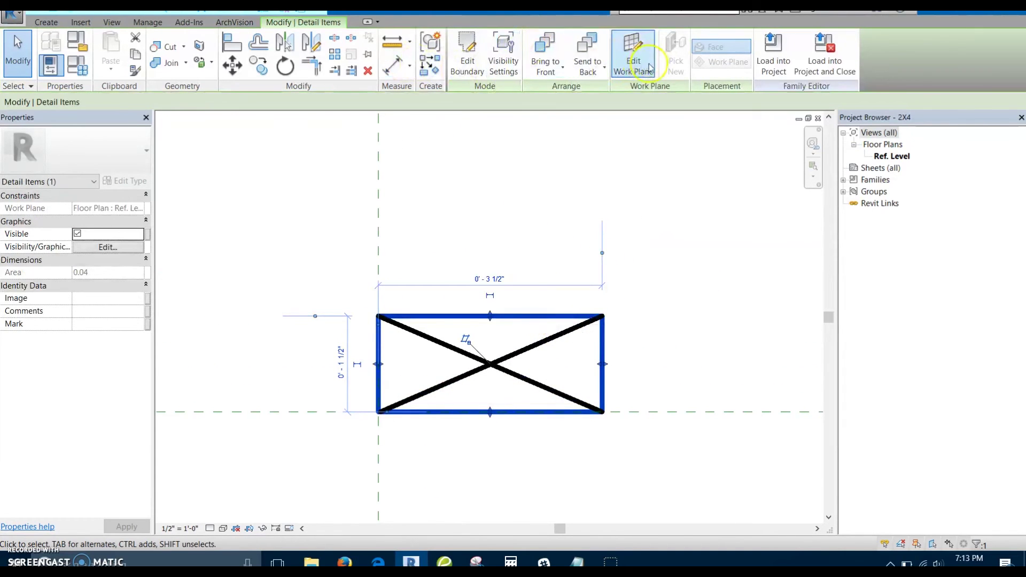
left_click(468, 53)
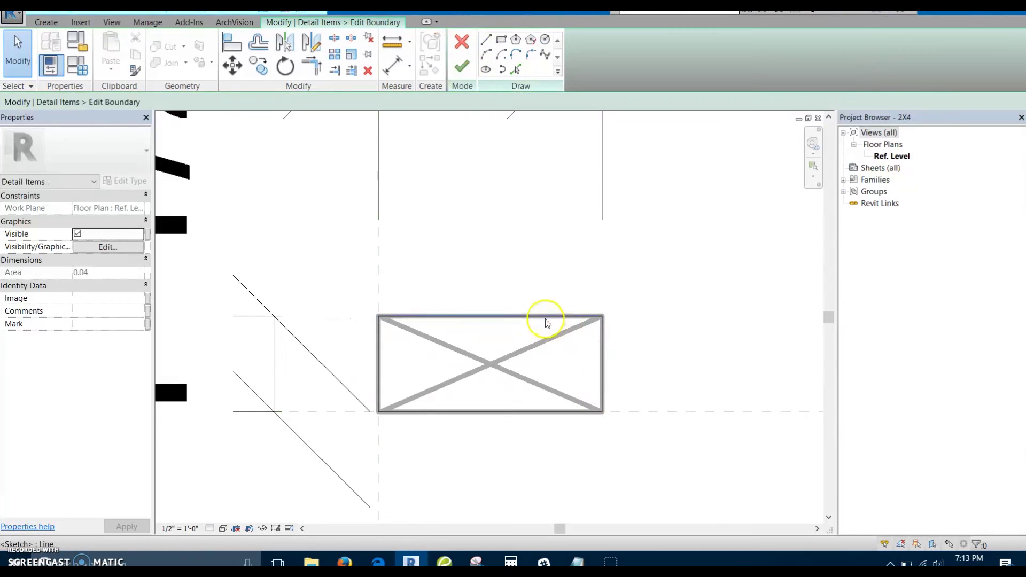
left_click_drag(298, 281, 716, 499)
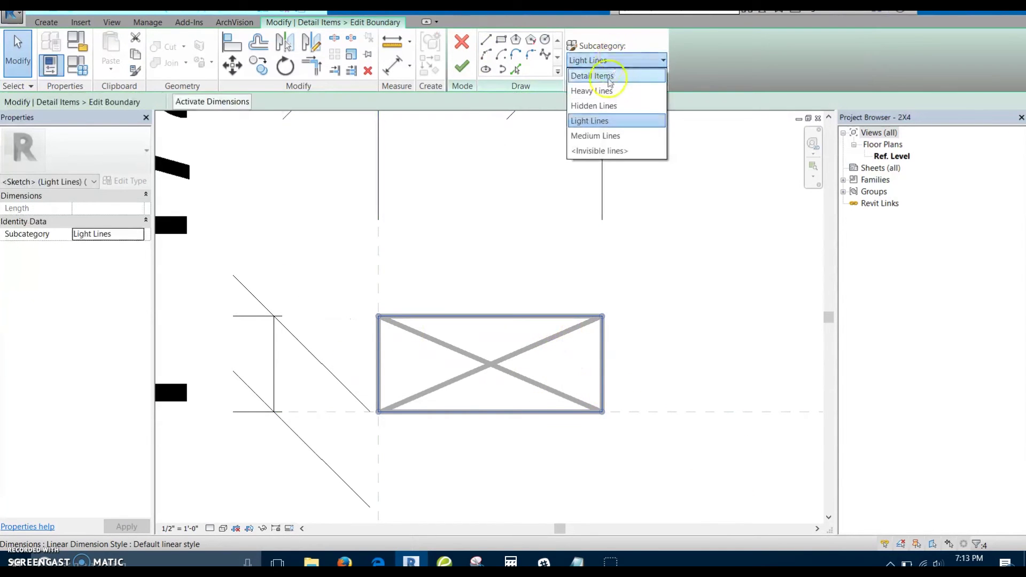
left_click(628, 137)
left_click(568, 288)
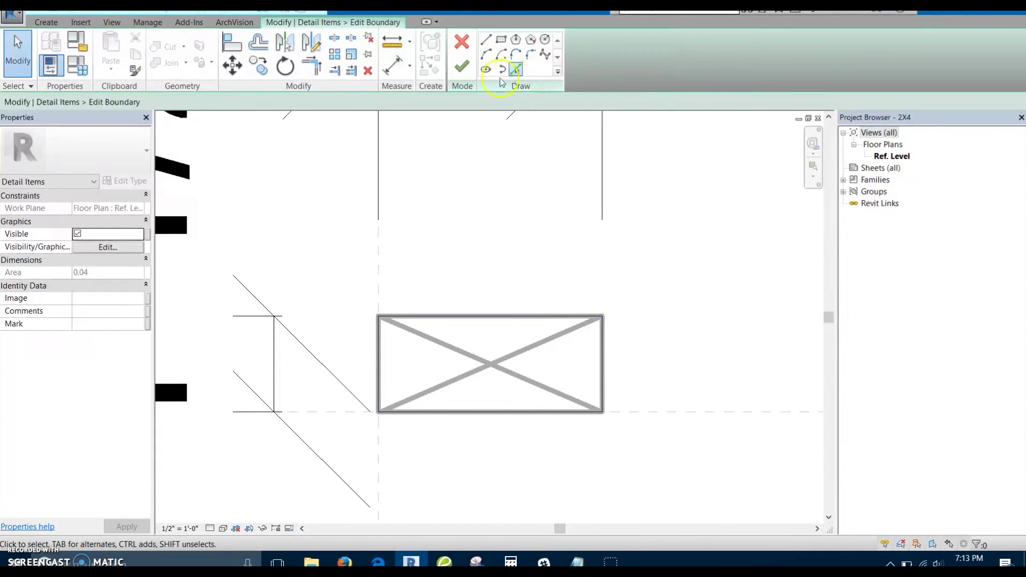
left_click(462, 66)
left_click(619, 223)
middle_click_drag(619, 223, 577, 261)
scroll(649, 232, "down", 1)
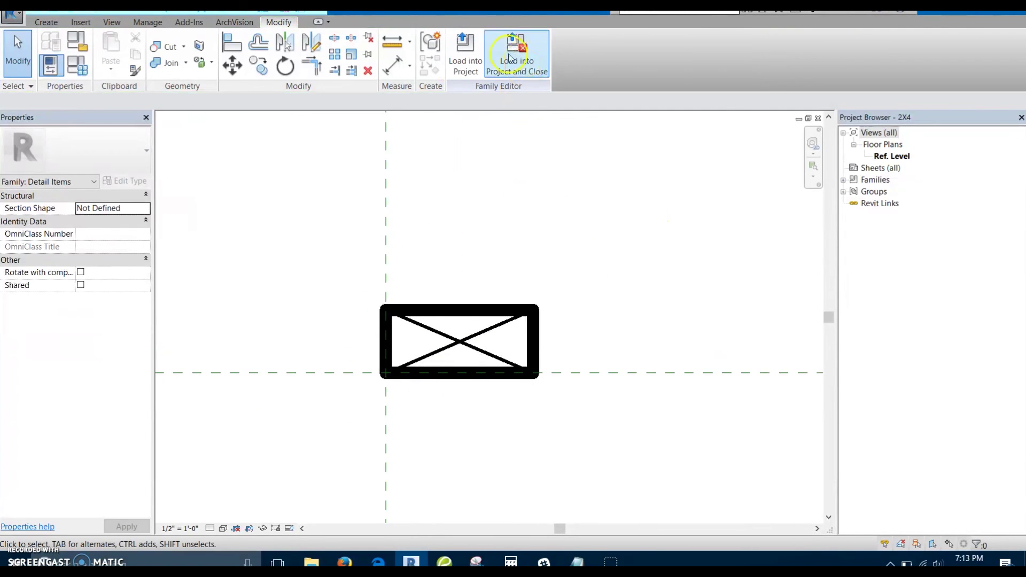
Step: Load the resized 2X4 family back into the house project to update the placed component
left_click(471, 65)
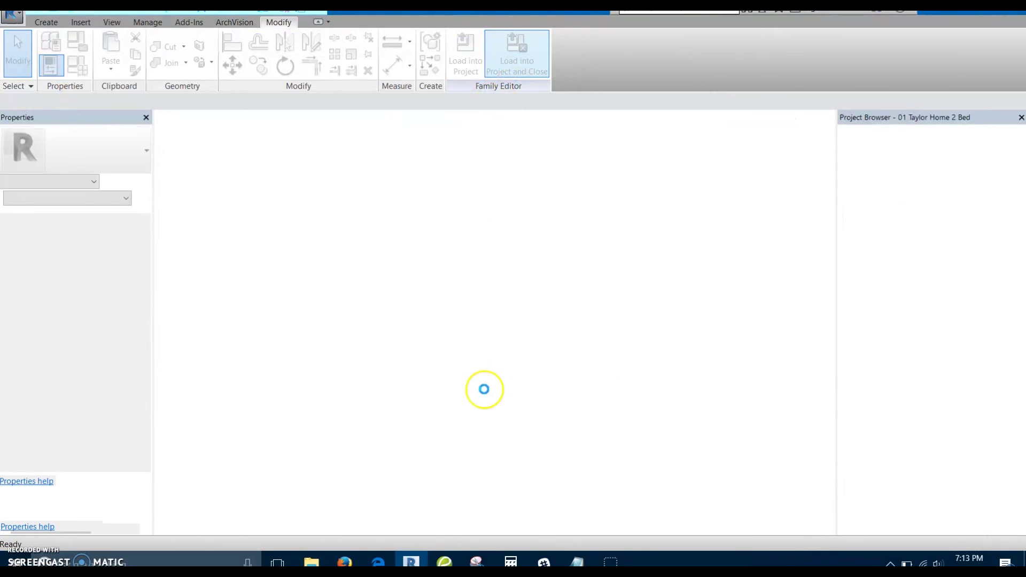
left_click(519, 286)
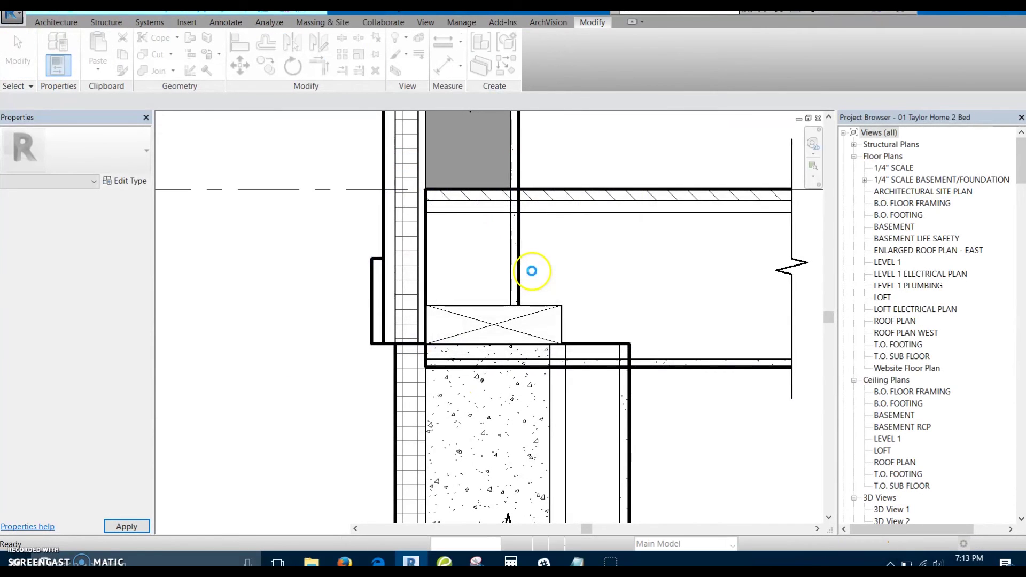
scroll(460, 334, "up", 2)
Step: Examine the size and position of the updated 2X4 on the foundation in the callout view
left_click(481, 327)
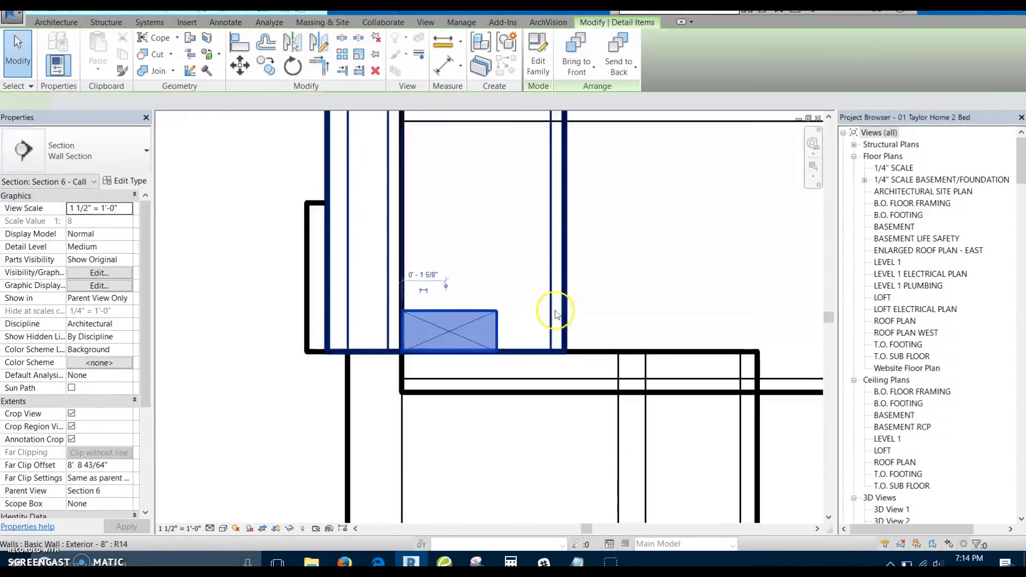
scroll(534, 316, "down", 1)
middle_click_drag(511, 301, 511, 350)
scroll(512, 354, "up", 2)
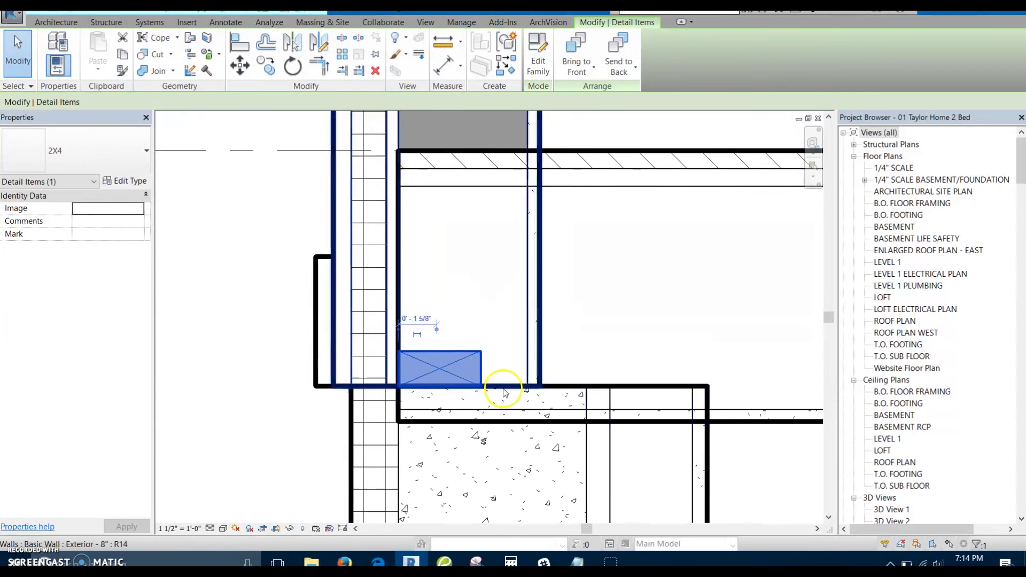
scroll(485, 342, "down", 3)
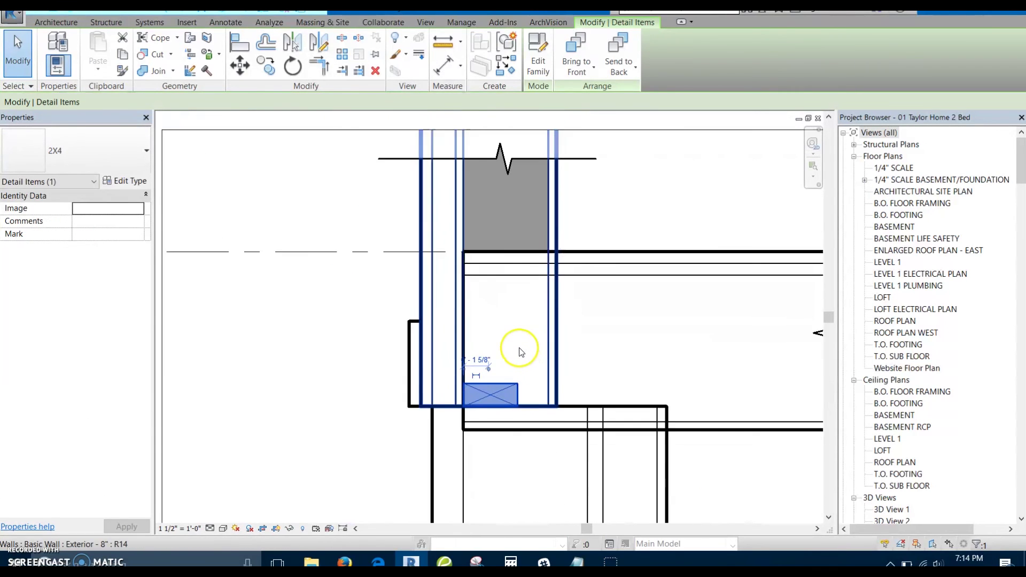
scroll(485, 343, "down", 2)
left_click(297, 320)
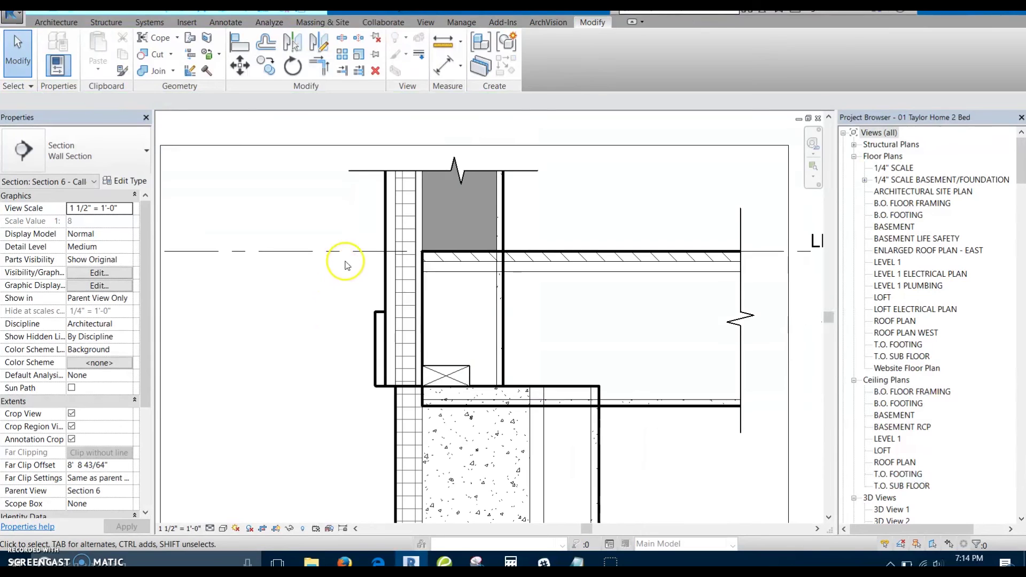
left_click(444, 374)
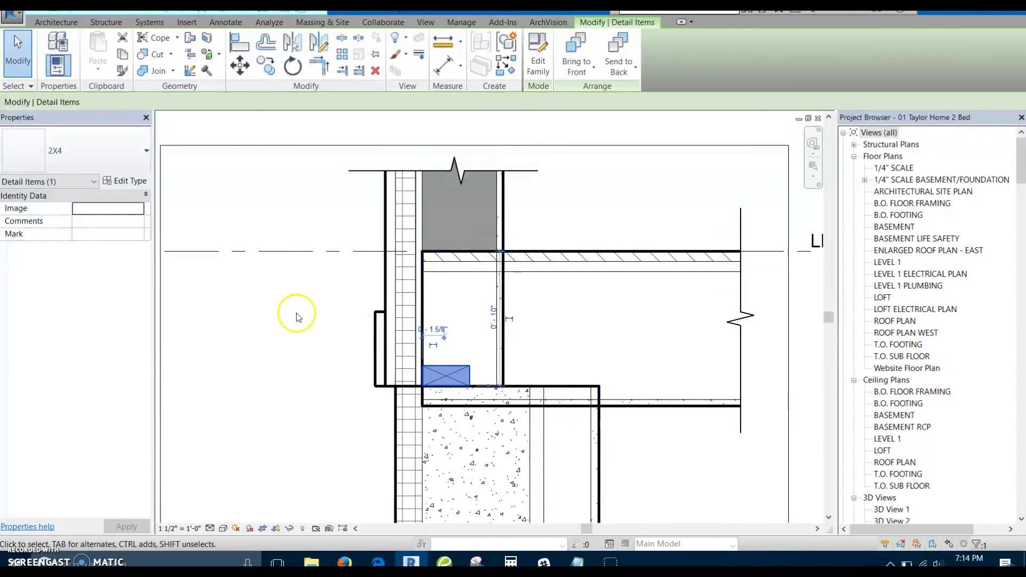
Step: Place six more 2X4 detail components around the wall, floor and foundation callout using the Create Similar command
key("c")
key("s")
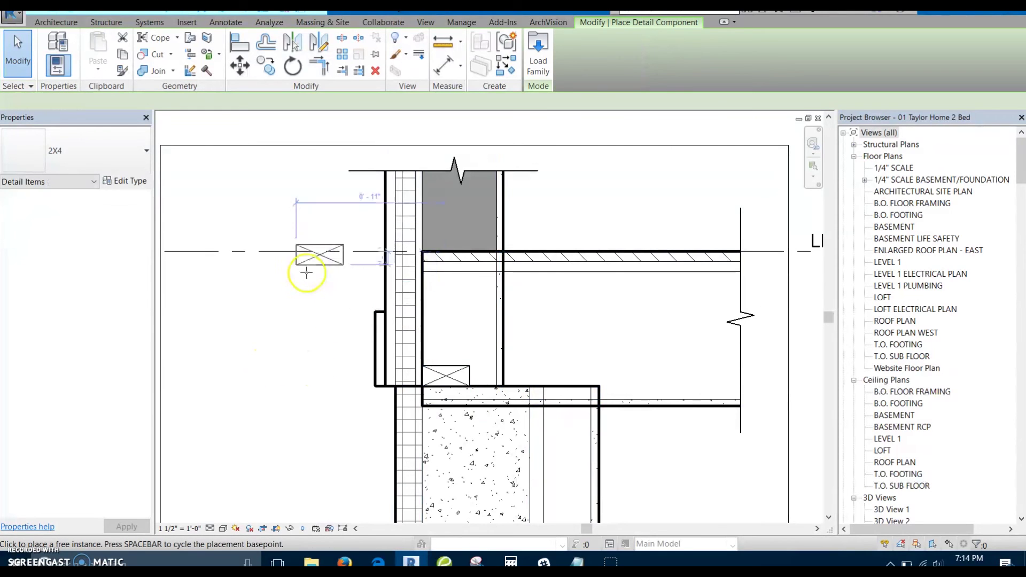
left_click(529, 295)
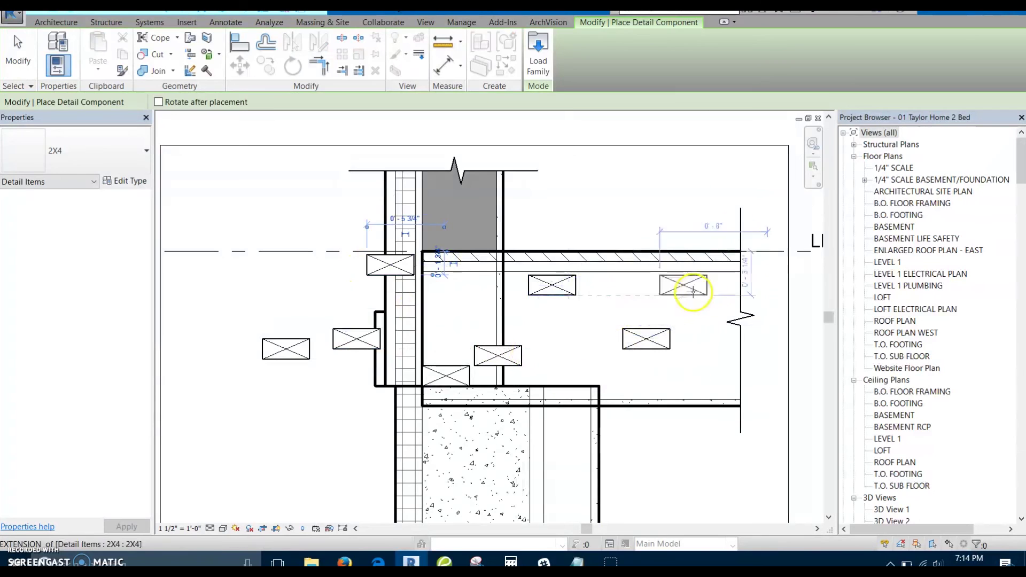
key("Escape")
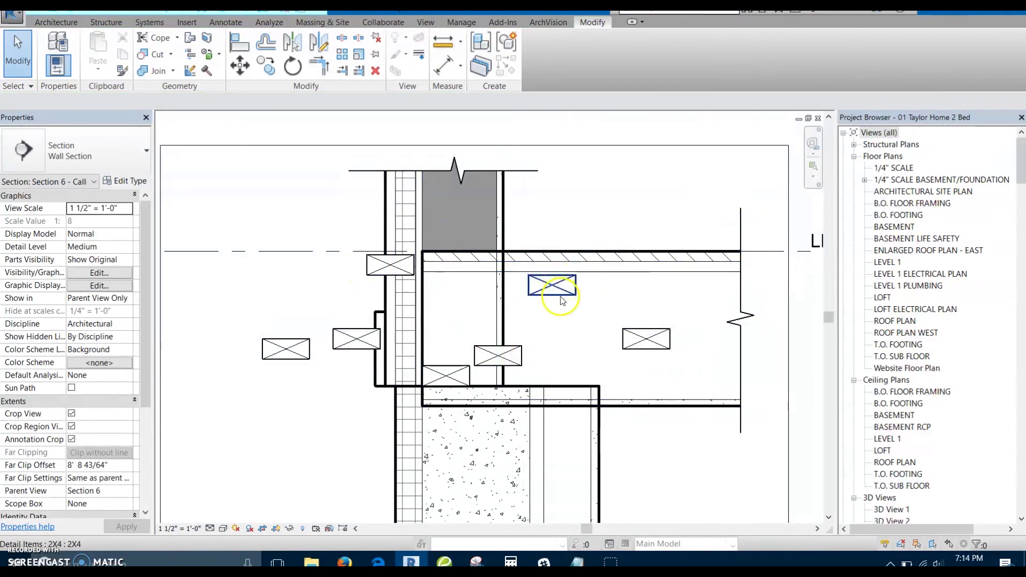
Step: Move the loose 2X4 at the wall's inner face toward the 2X4 resting on the foundation
scroll(536, 355, "down", 3)
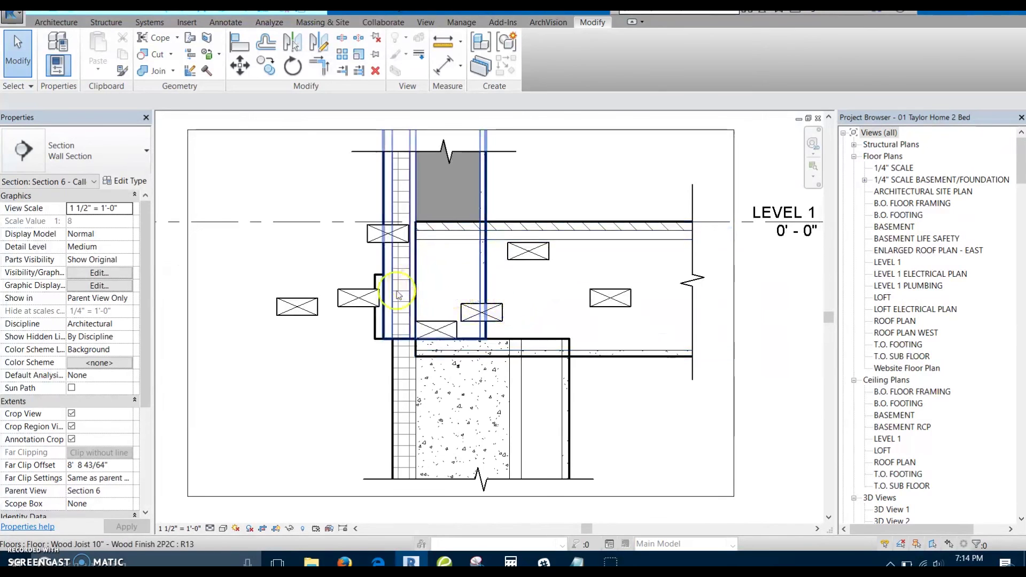
scroll(463, 329, "up", 1)
left_click(467, 321)
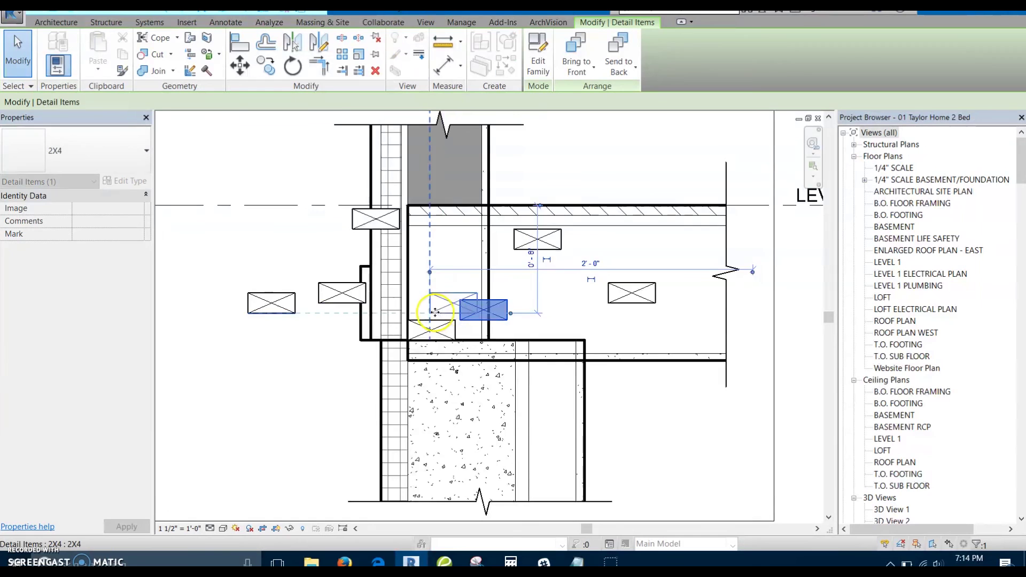
Step: Return to the 1/4" = 1'-0" parent wall section and examine the callout around the Level 1 floor and foundation
scroll(509, 317, "down", 3)
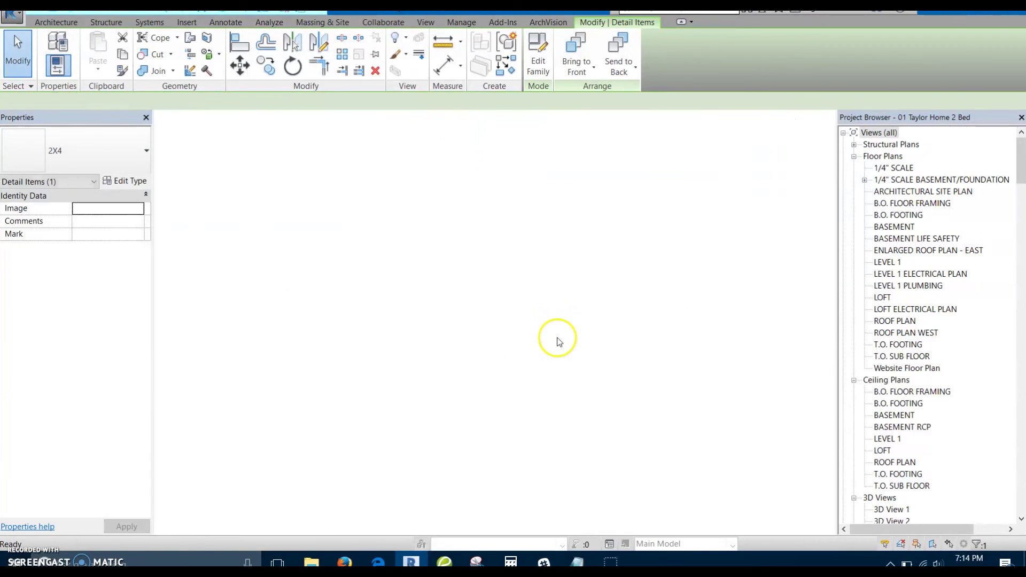
scroll(422, 329, "up", 2)
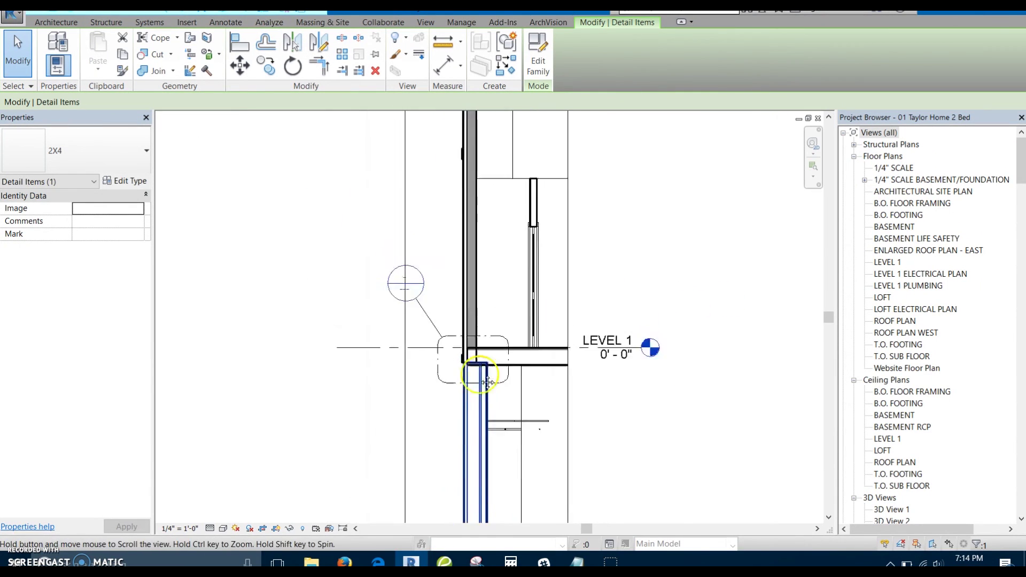
scroll(481, 368, "down", 2)
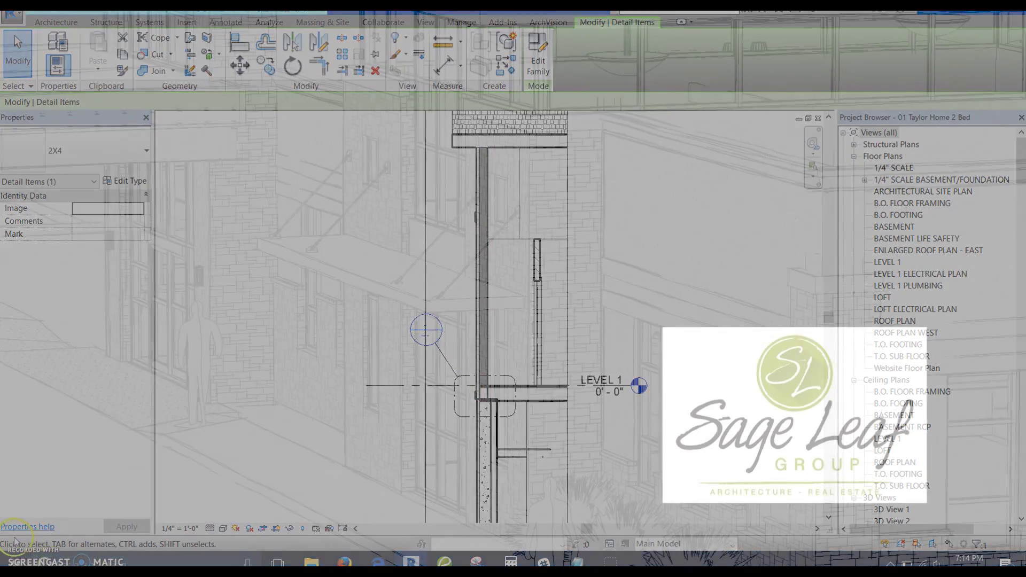